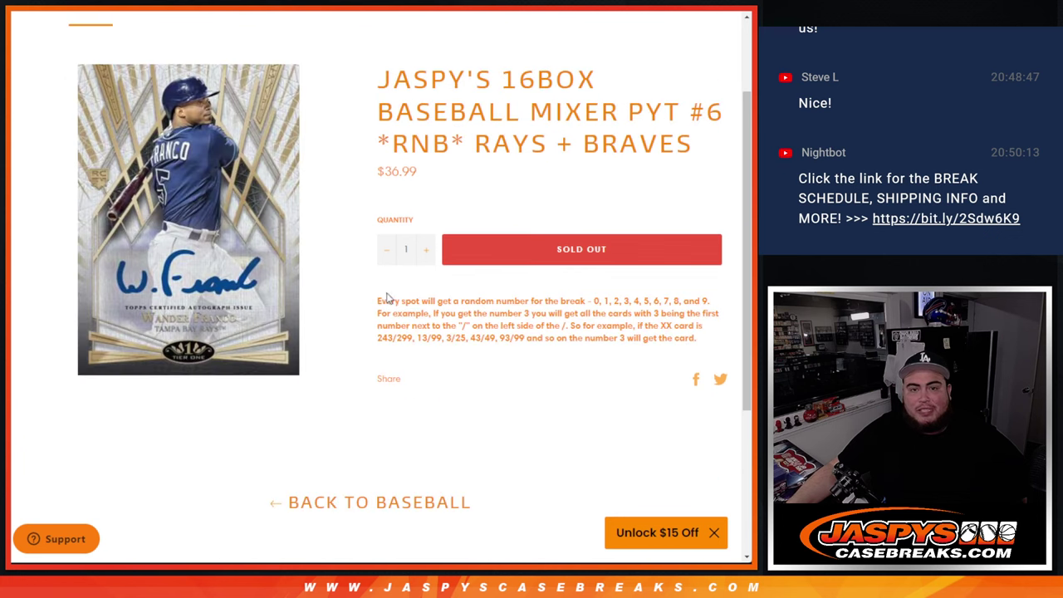
Return to the Jaspy's Case Breaks home page using the site logo.
scroll(88, 58, up, 3)
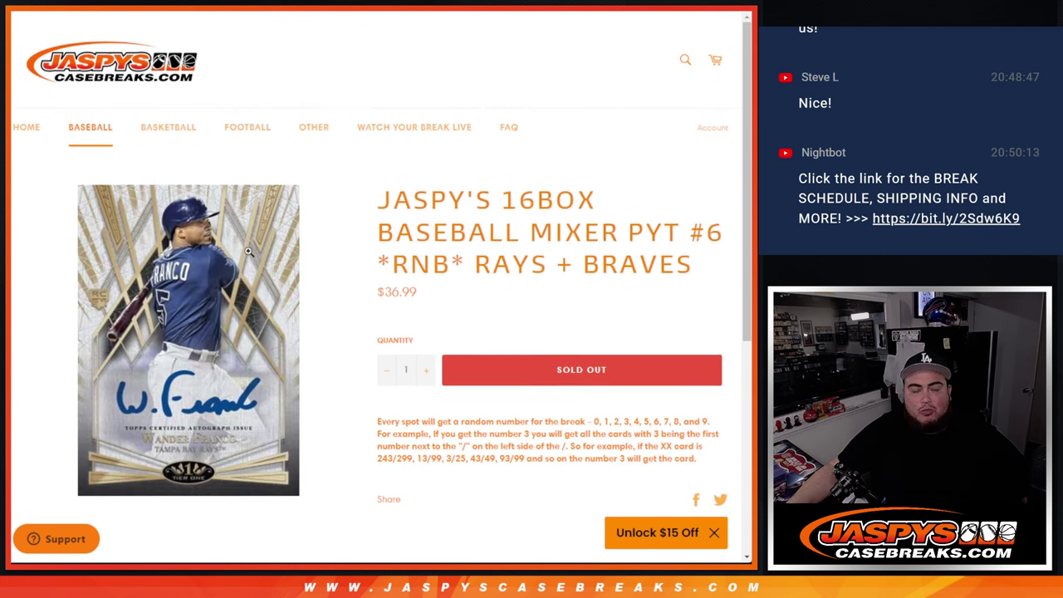
click(104, 66)
Open the PSA Slab Value Packs page, then roll two dice on RANDOM.ORG's Dice Roller.
click(241, 368)
scroll(589, 299, down, 2)
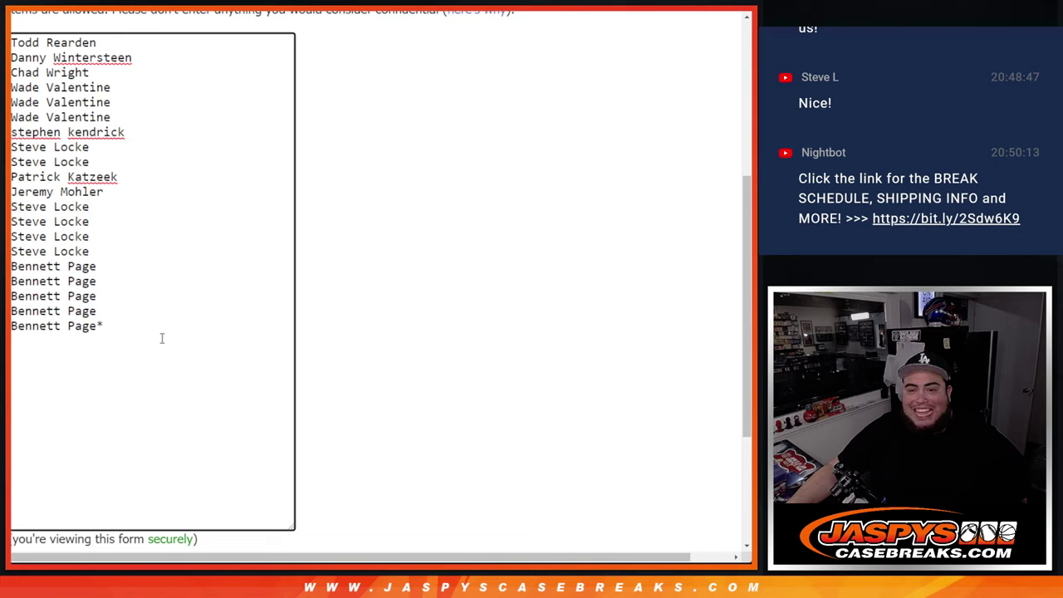
click(104, 326)
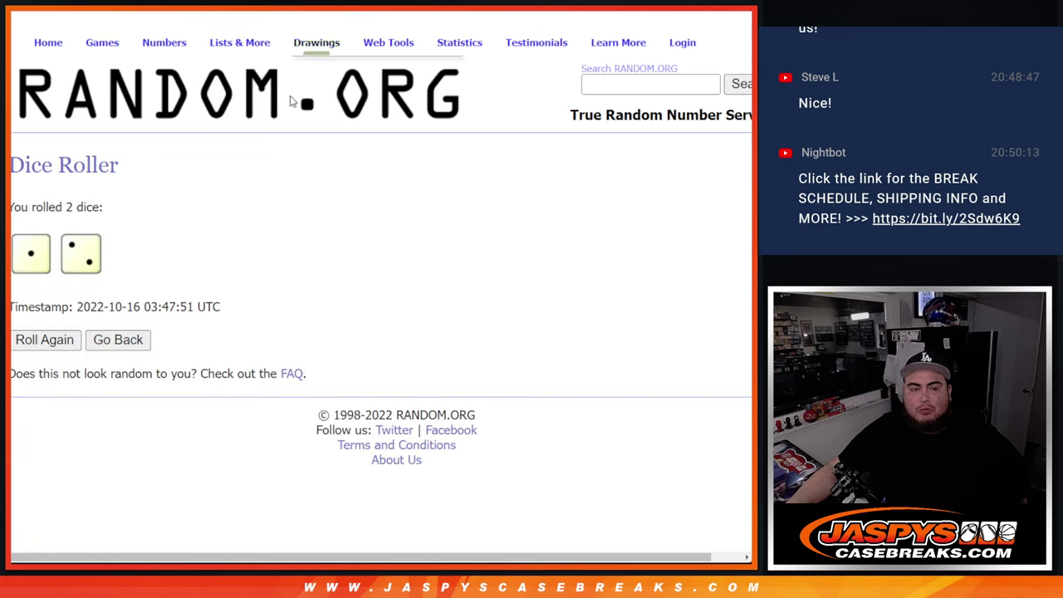
click(41, 298)
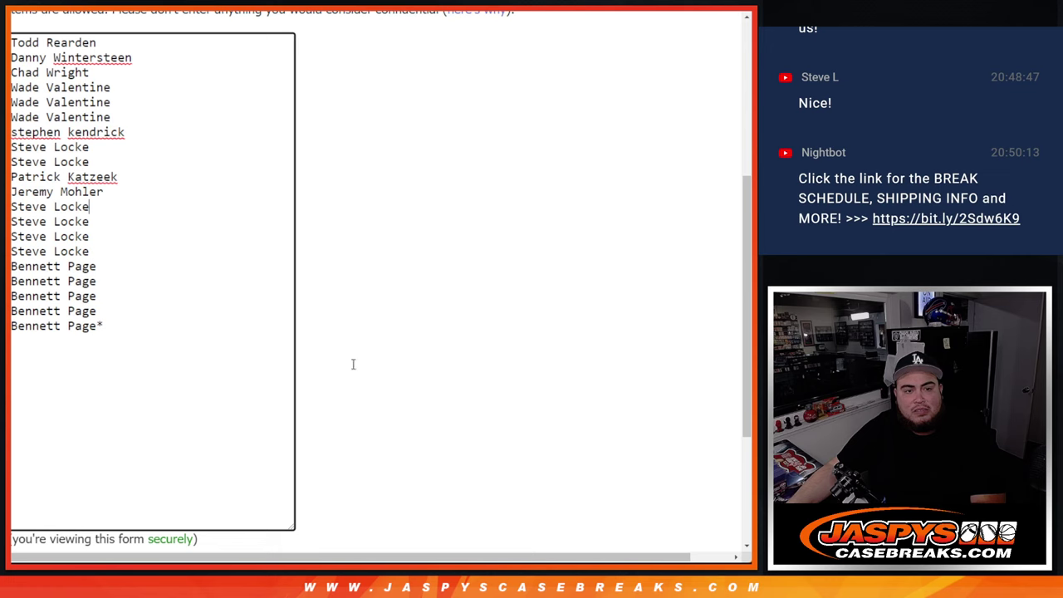
Randomize the 20-name list until the counter shows 8 times.
scroll(351, 363, down, 3)
click(28, 440)
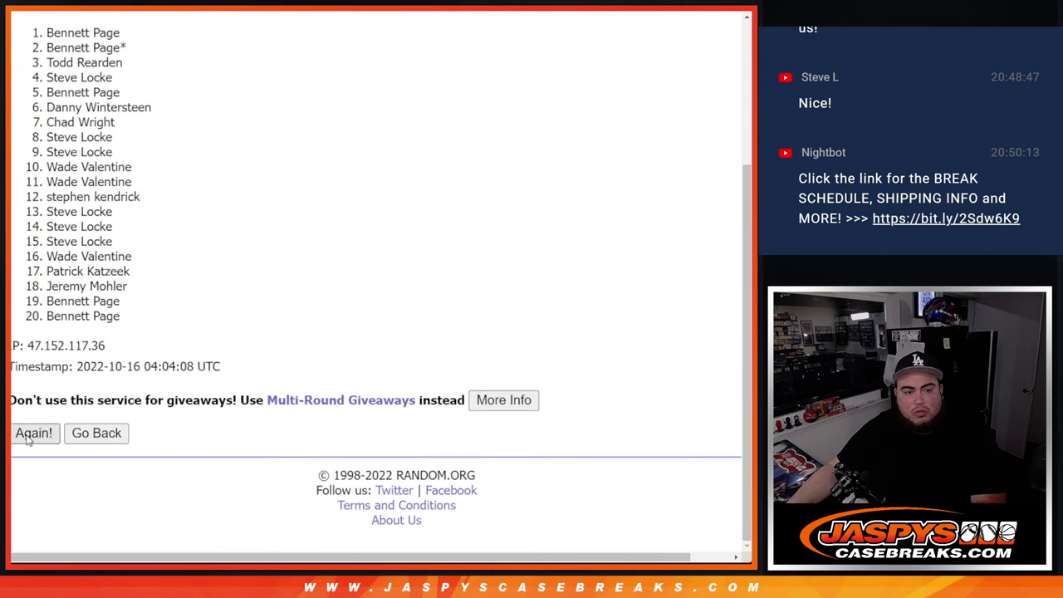
click(27, 440)
click(27, 440)
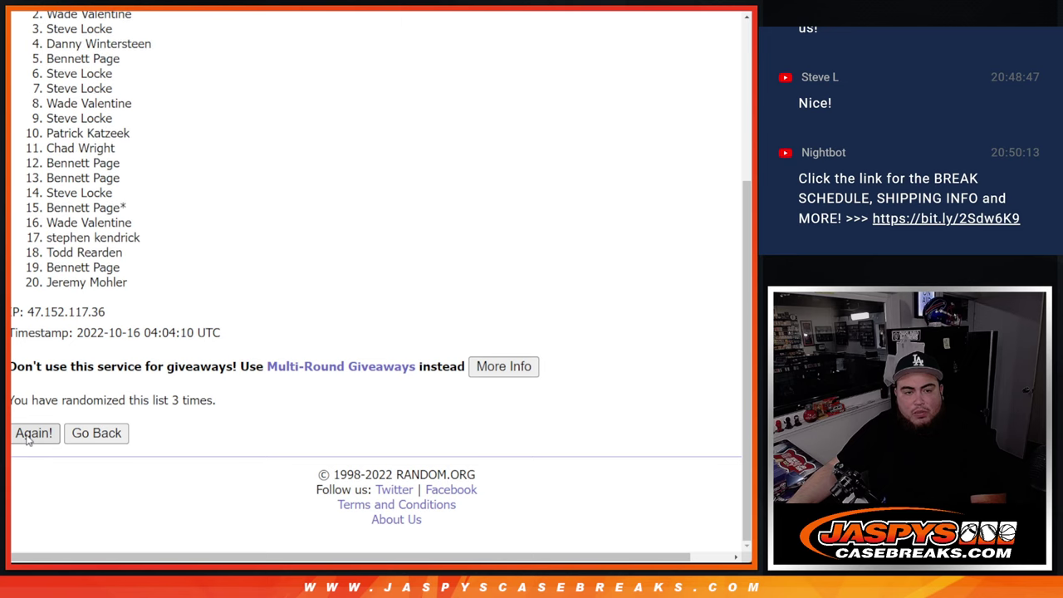
click(27, 440)
click(28, 440)
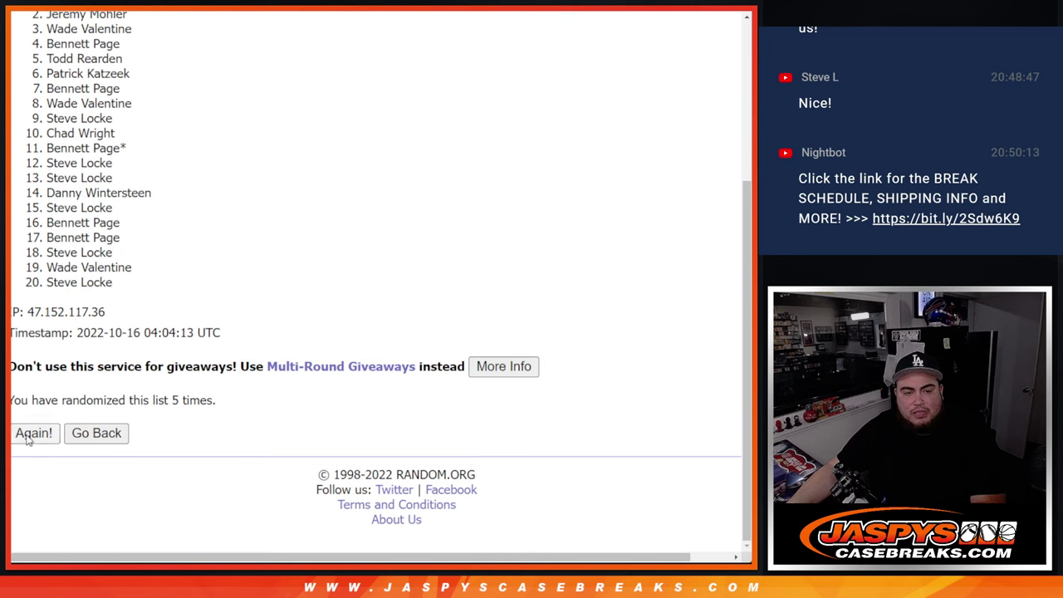
click(28, 440)
click(28, 440)
click(27, 440)
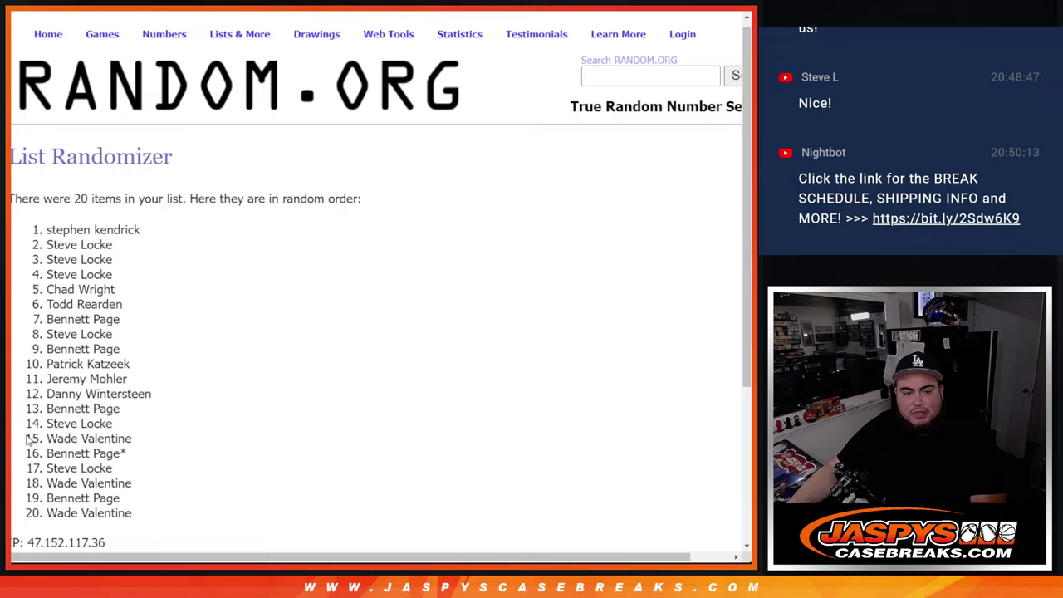
drag(156, 400, 384, 403)
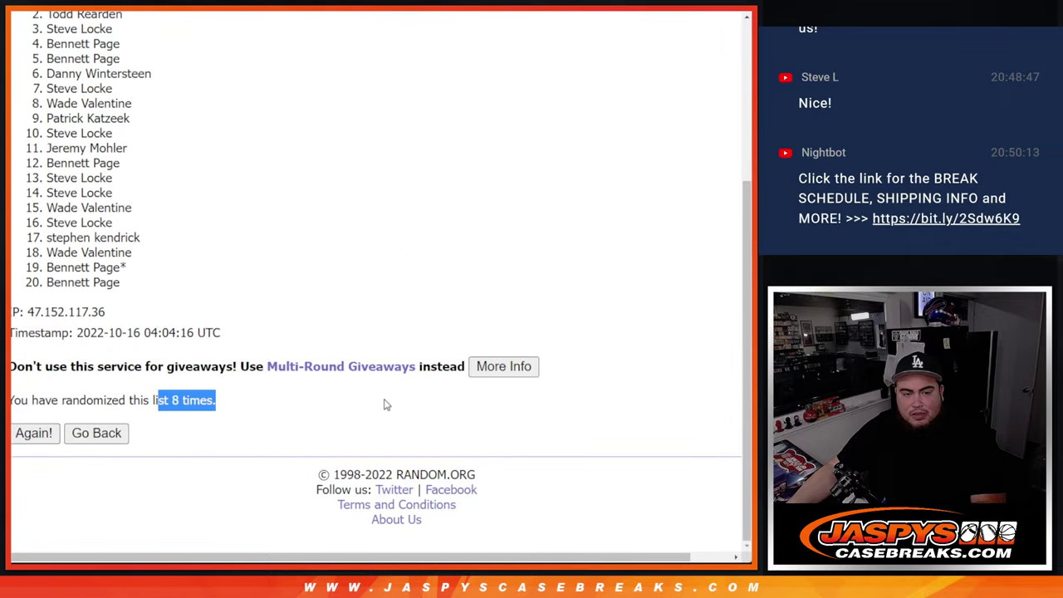
Select names 1–10 from the final shuffled order for copying.
scroll(171, 357, up, 5)
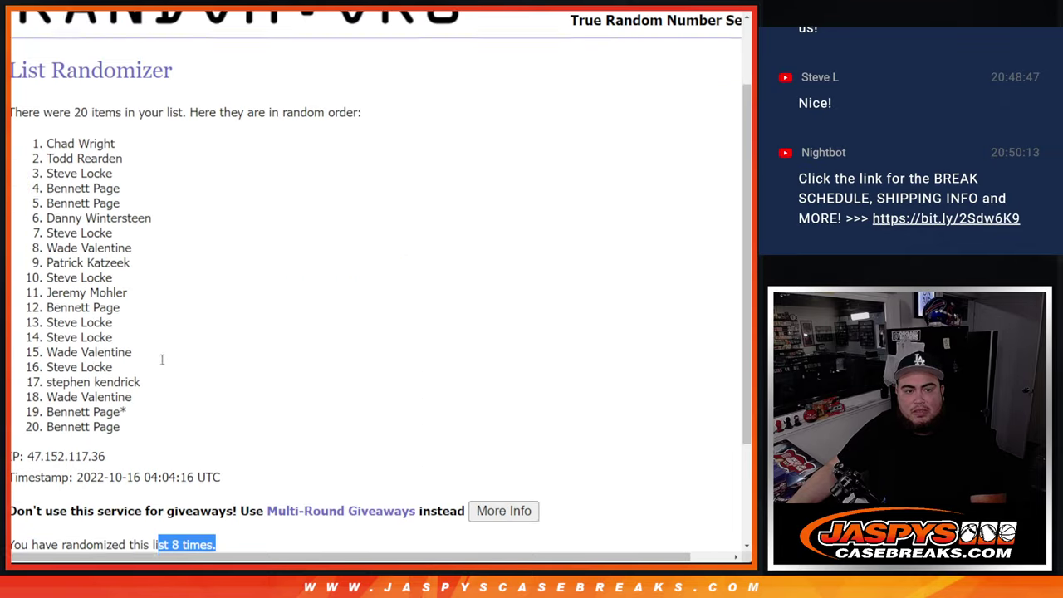
mouse_move(35, 239)
mouse_down()
mouse_move(142, 240)
mouse_move(145, 294)
mouse_move(160, 312)
mouse_move(158, 373)
mouse_up()
key(ctrl+c)
scroll(253, 379, down, 2)
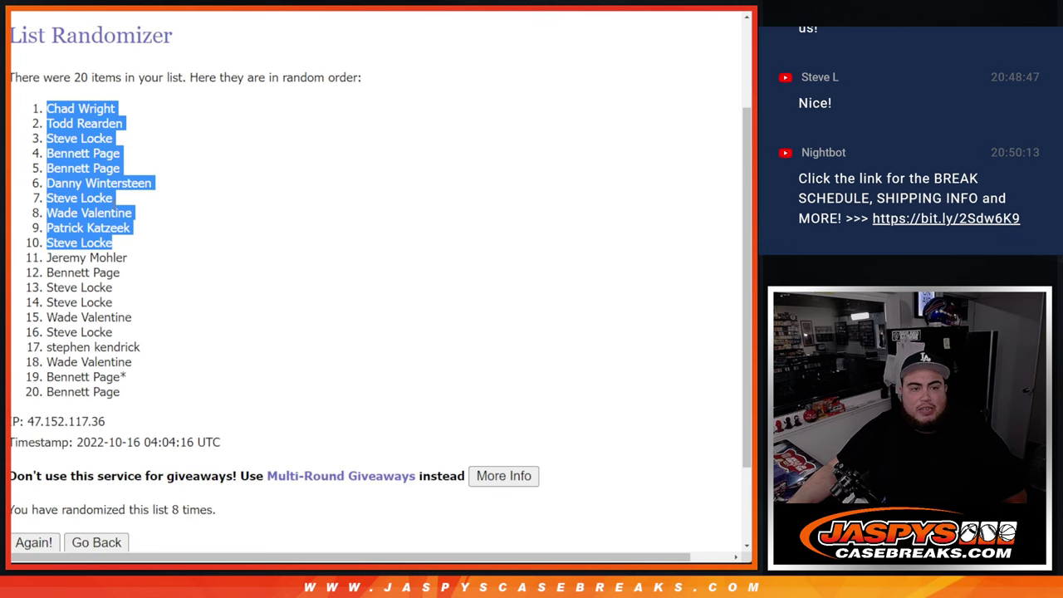
Paste the top ten names below the list, mark them with ^, and select the whole list.
key(alt+Left)
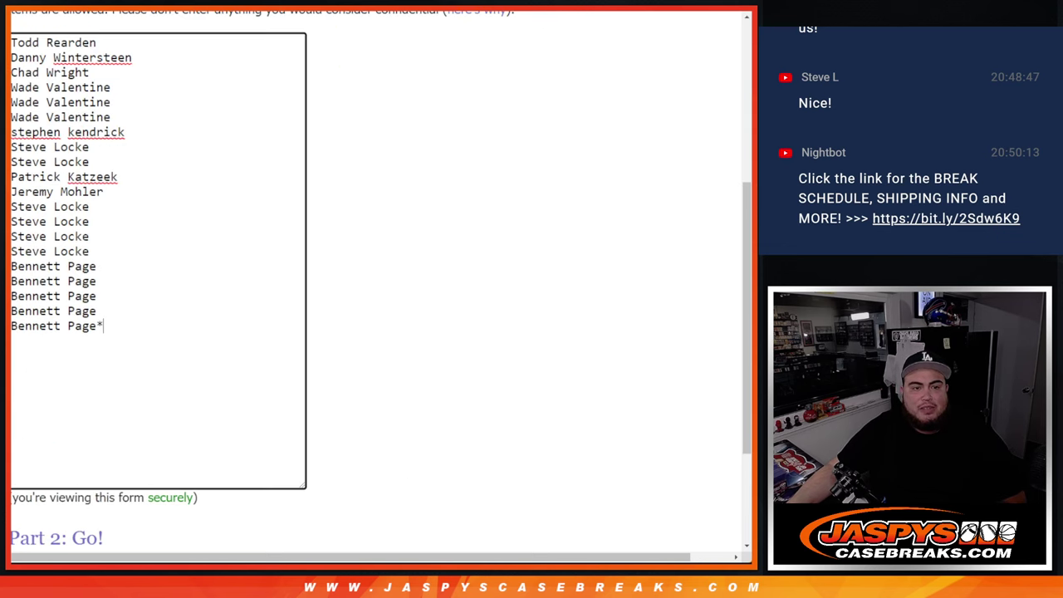
key(ctrl+v)
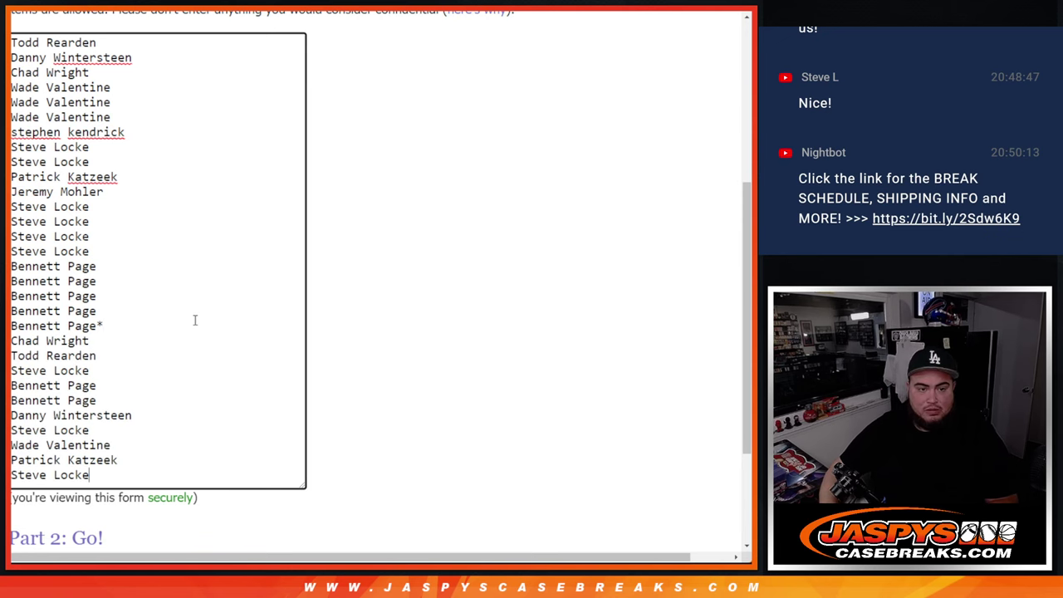
text(*)
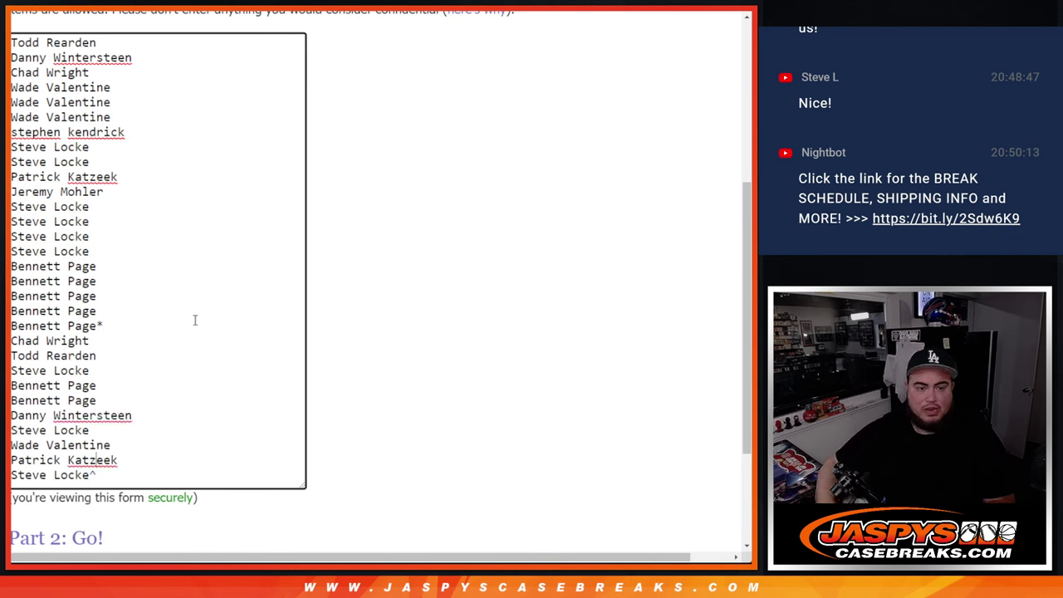
text(^)
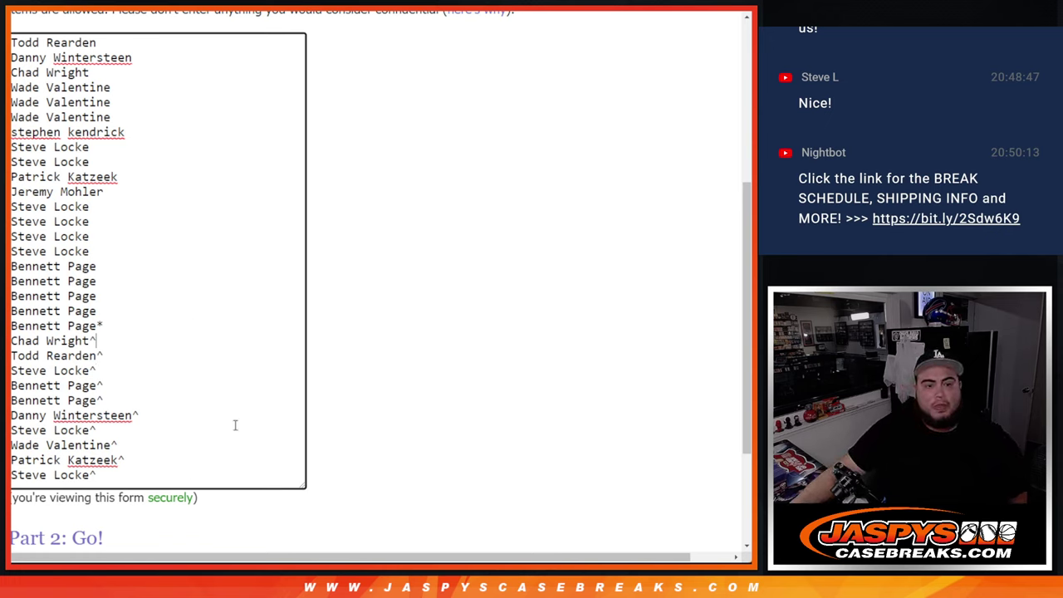
mouse_move(96, 475)
mouse_down()
mouse_move(11, 251)
mouse_move(11, 42)
mouse_up()
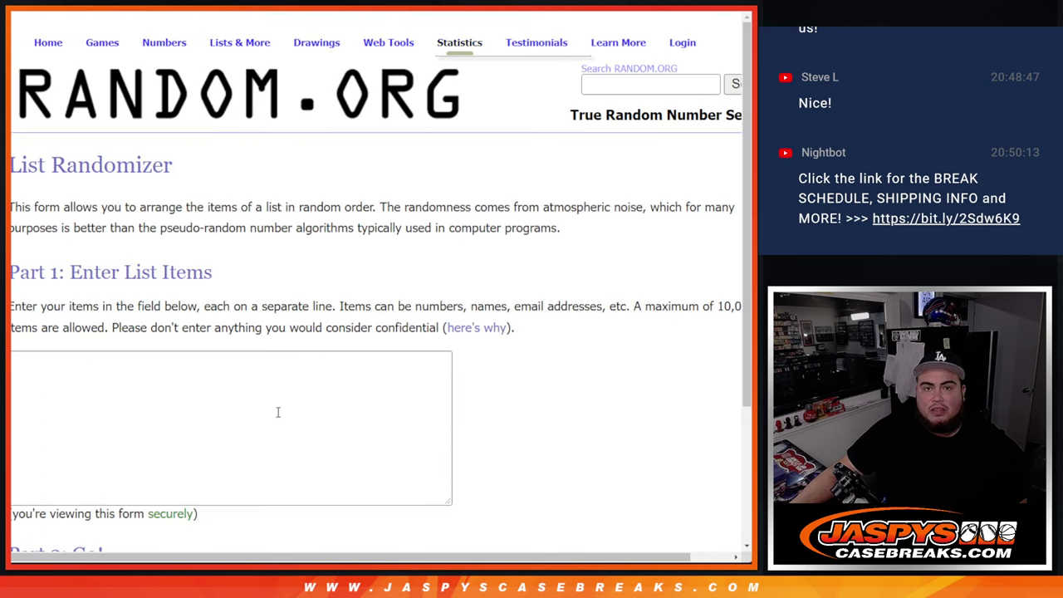
Paste the combined 30-name list into the empty List Randomizer.
click(240, 456)
key(ctrl+v)
scroll(465, 313, down, 3)
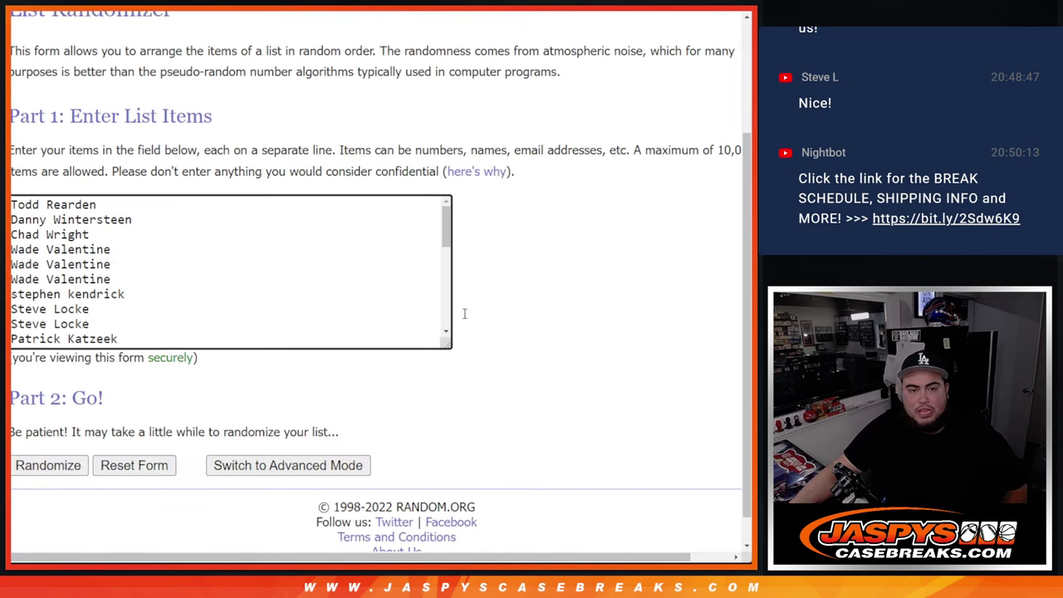
mouse_move(449, 313)
mouse_down()
mouse_move(357, 484)
mouse_move(280, 551)
mouse_move(272, 541)
mouse_up()
scroll(272, 541, down, 1)
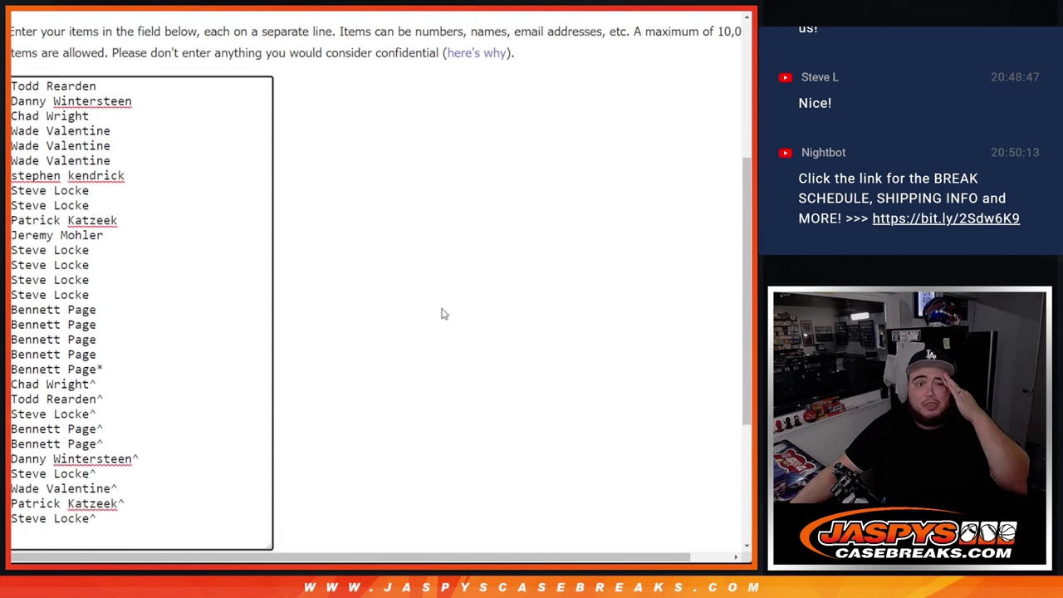
scroll(441, 310, down, 2)
scroll(308, 19, up, 1)
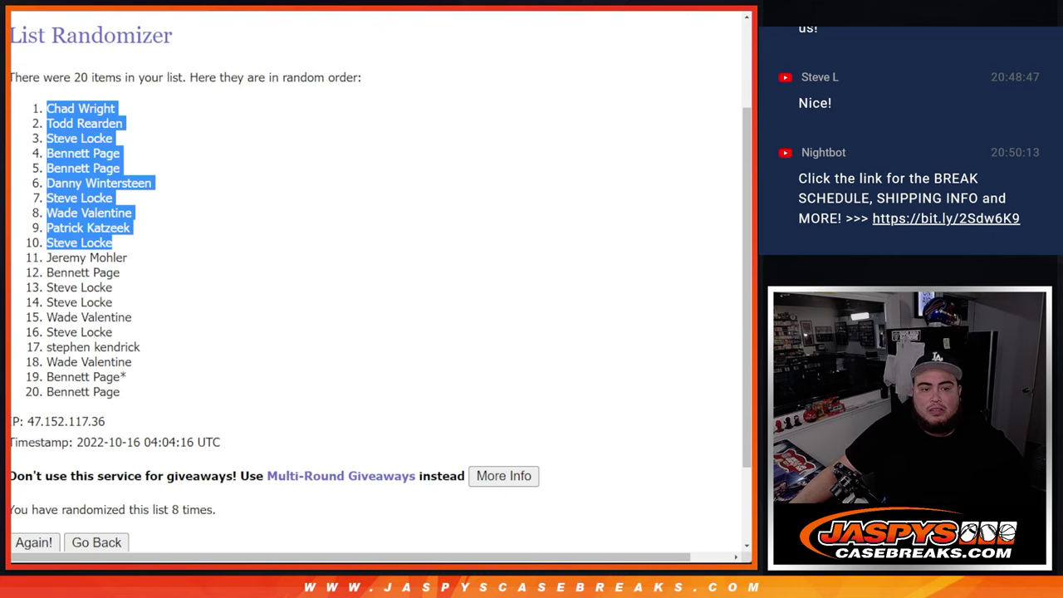
key(ctrl+a)
scroll(482, 244, down, 3)
Randomize the 30-name list until the counter reads 8 times.
click(24, 442)
click(23, 442)
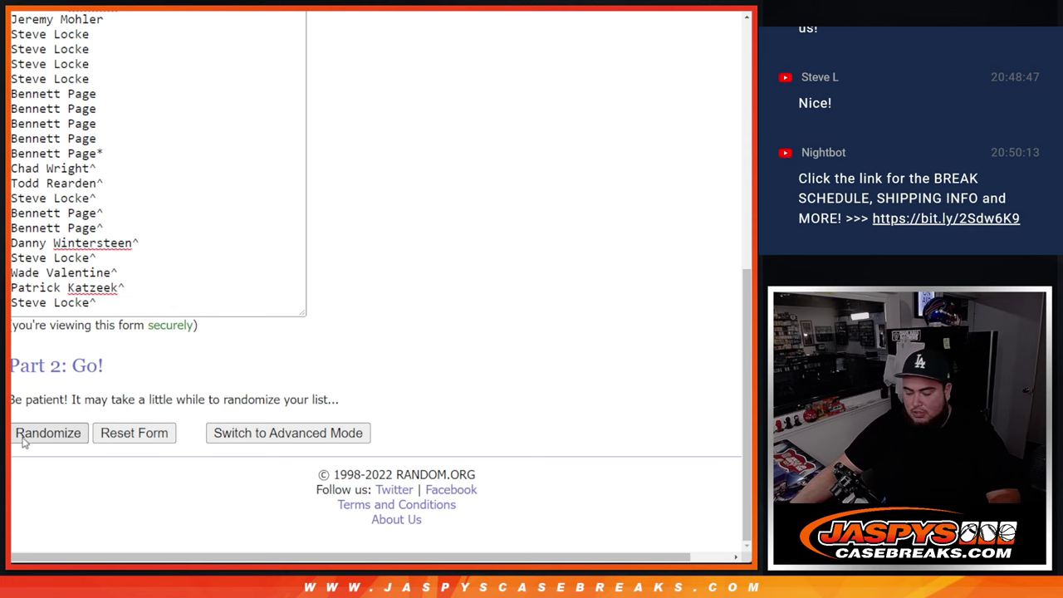
scroll(23, 442, down, 5)
click(23, 442)
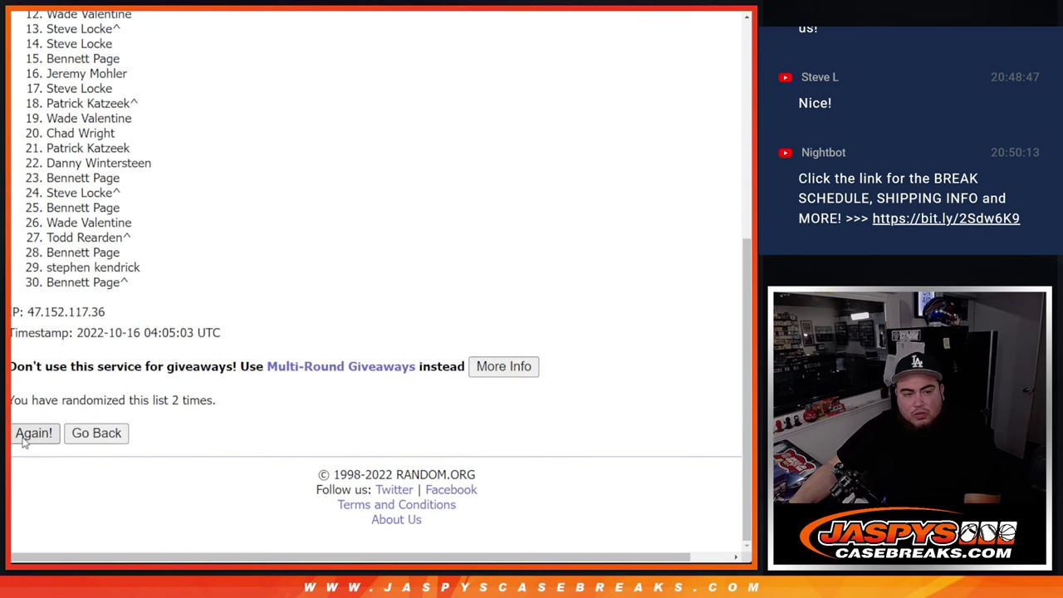
click(24, 442)
click(23, 442)
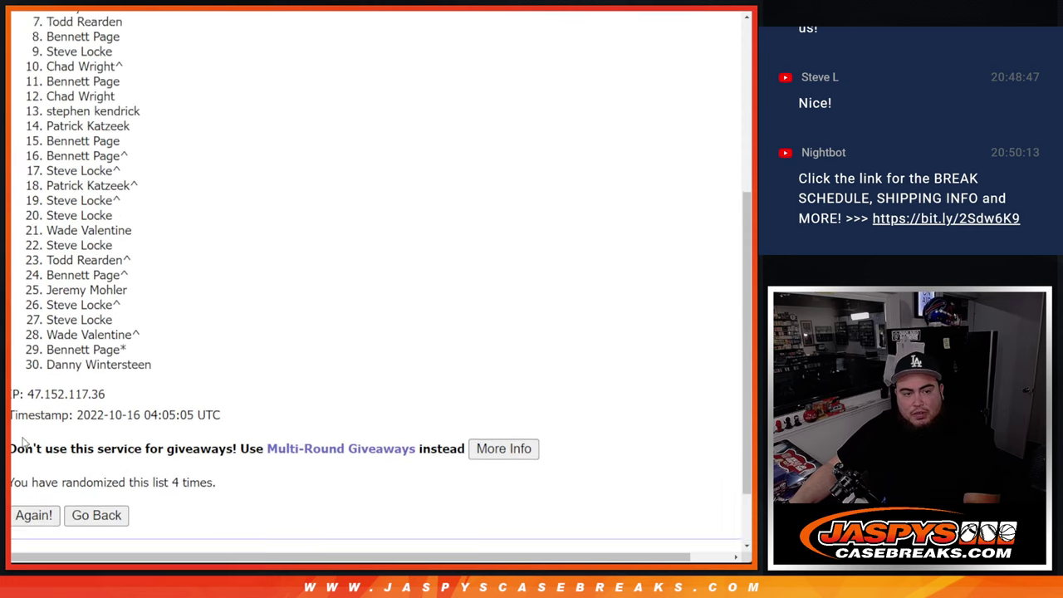
click(24, 442)
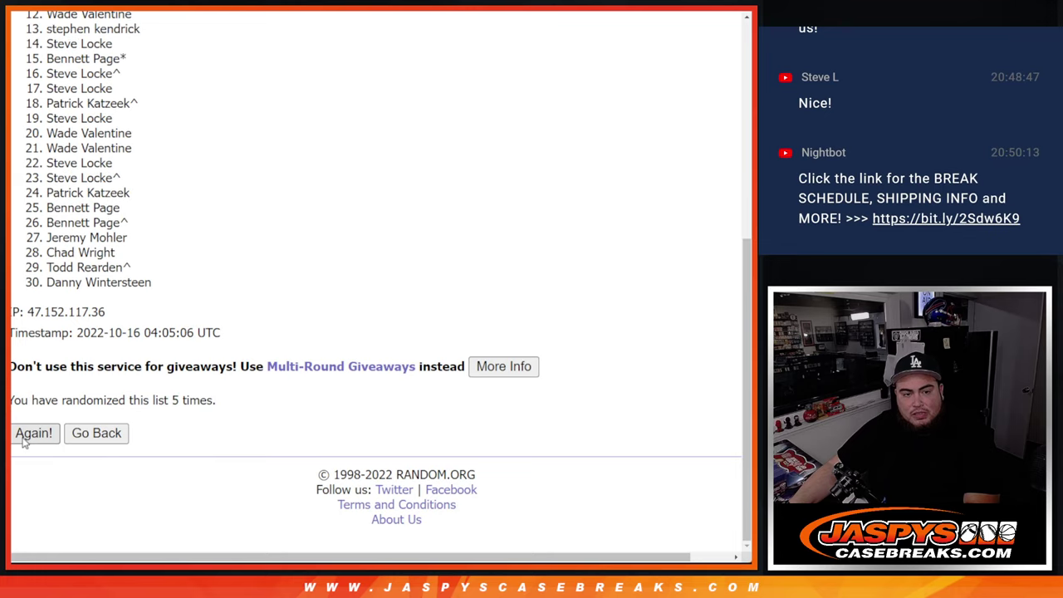
click(23, 442)
click(23, 442)
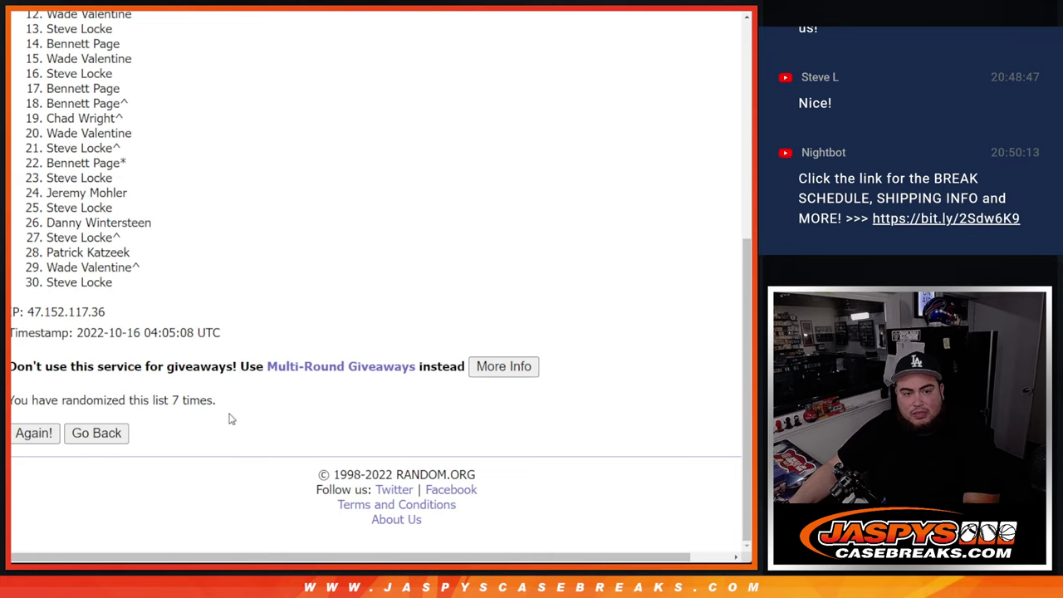
drag(166, 400, 201, 400)
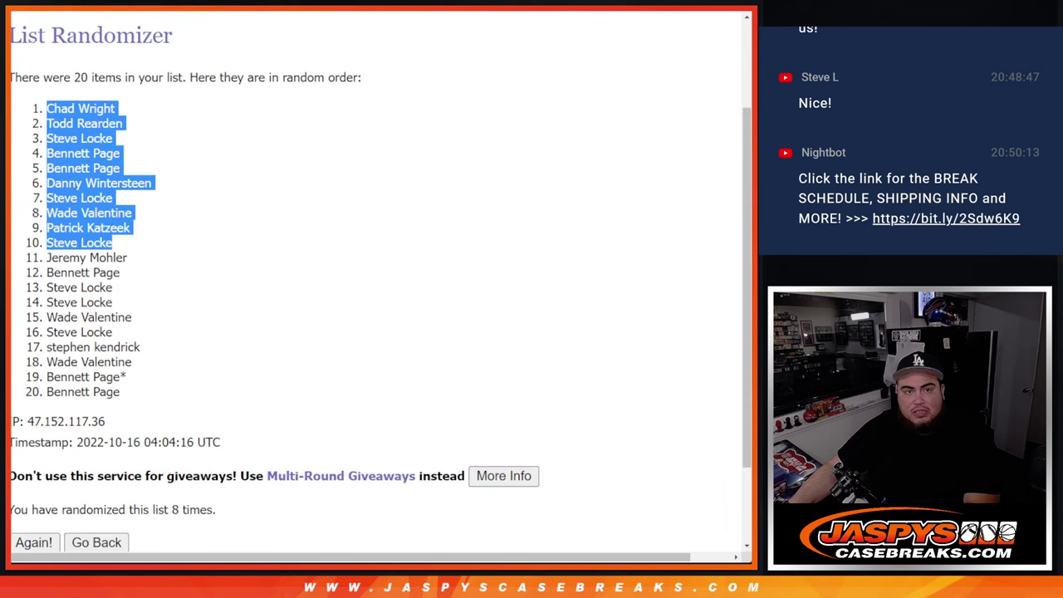
Copy the shuffled names and paste them into column A of the spreadsheet.
scroll(70, 262, up, 5)
mouse_move(34, 239)
mouse_down()
mouse_move(147, 240)
mouse_move(157, 346)
mouse_up()
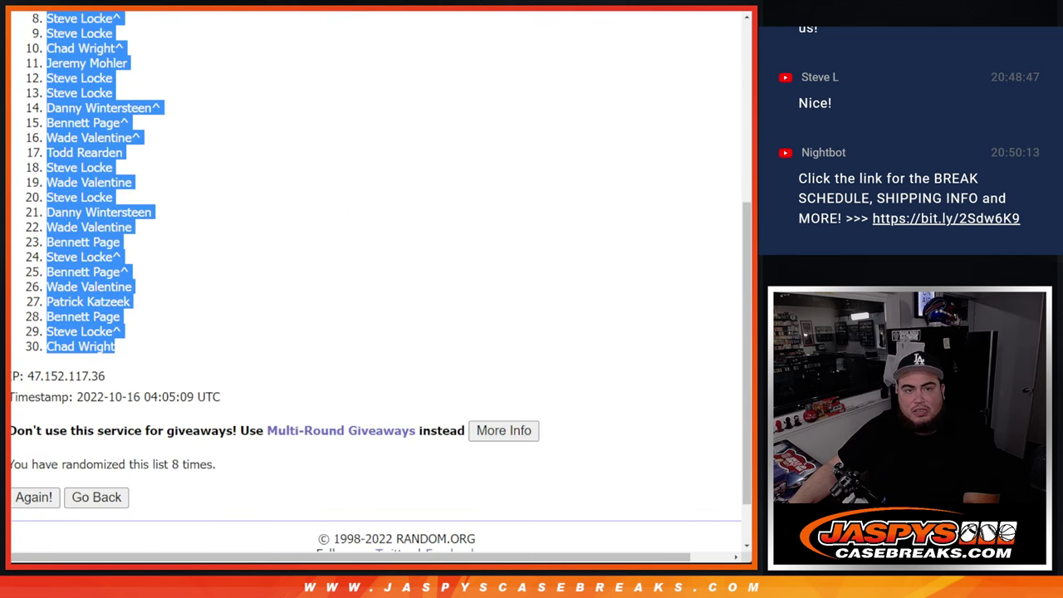
key(ctrl+c)
key(alt+Tab)
key(ctrl+v)
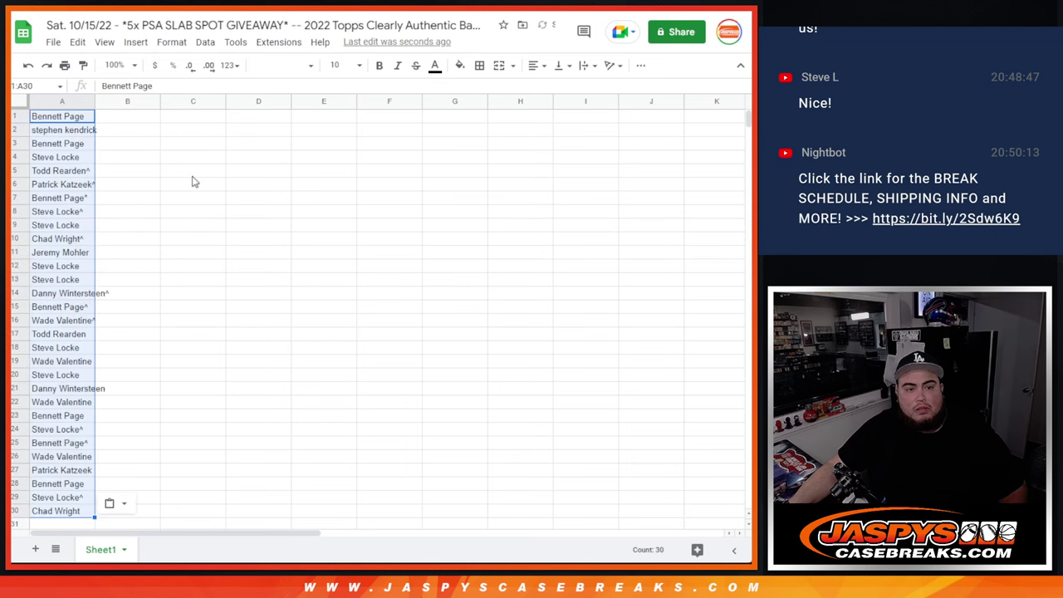
Bring up the MLB team list and shuffle the 30 teams eight times.
key(alt+Tab)
key(ctrl+Tab)
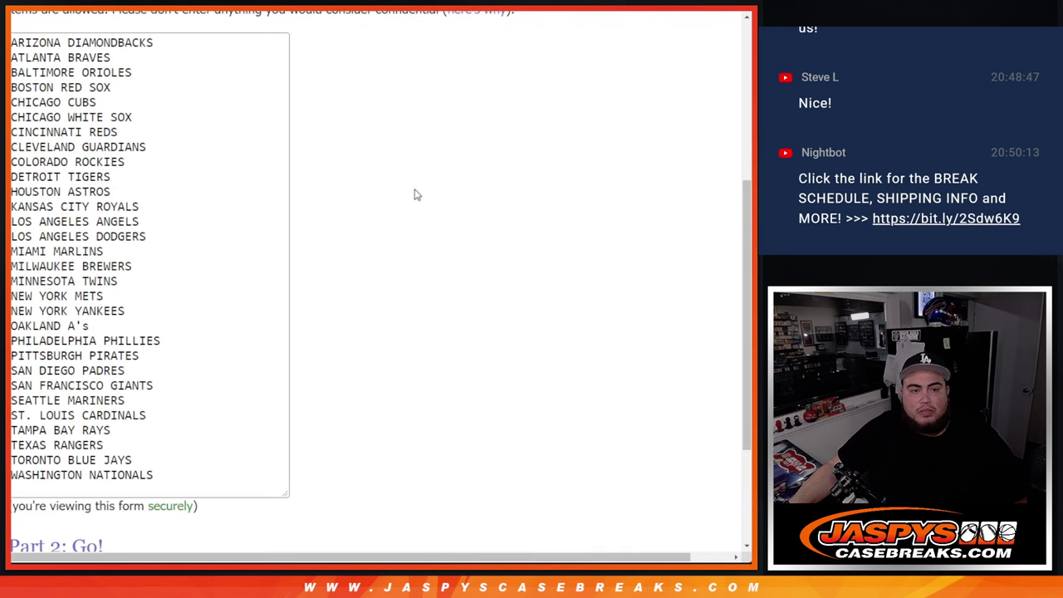
scroll(417, 194, down, 2)
click(33, 436)
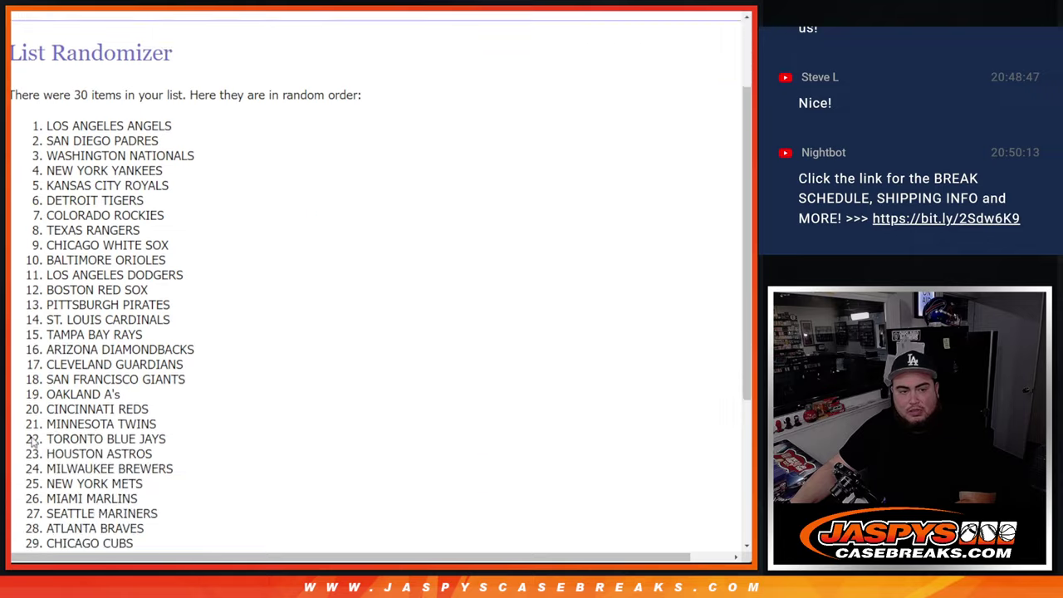
scroll(31, 442, down, 3)
click(33, 436)
scroll(33, 440, down, 5)
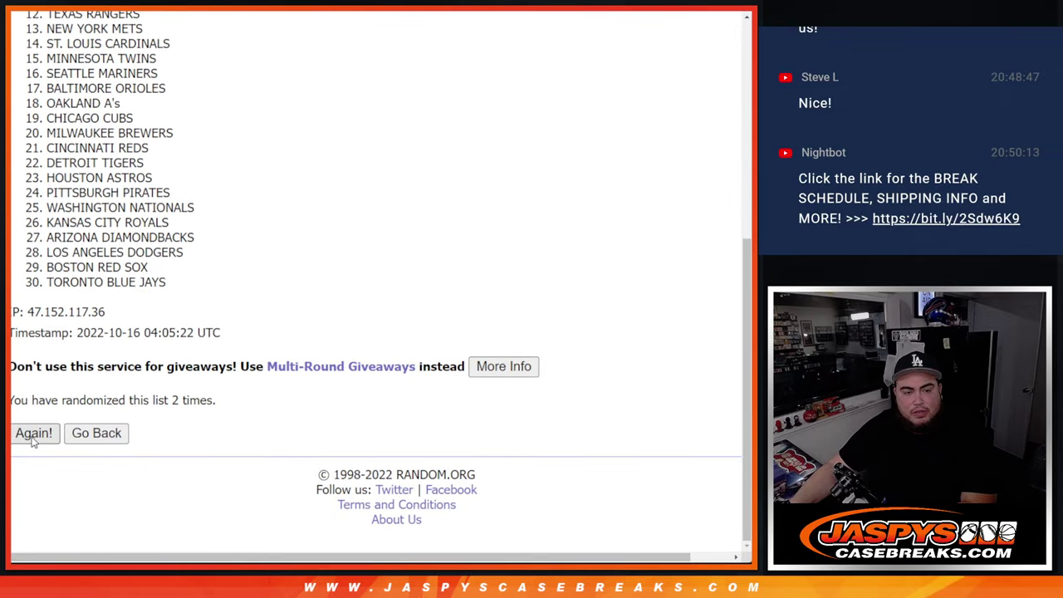
click(33, 436)
click(34, 436)
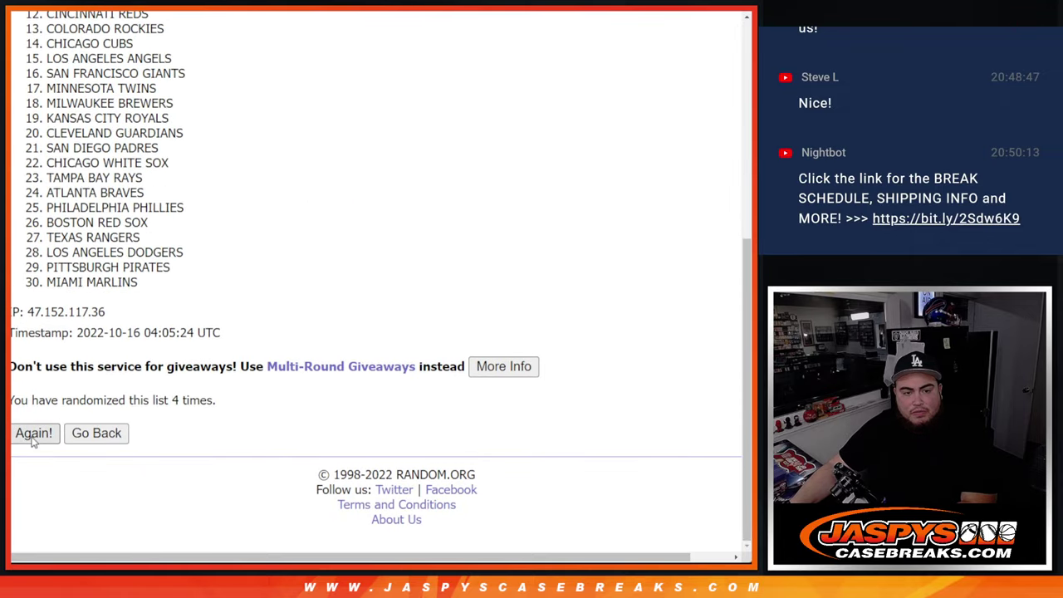
click(33, 436)
click(33, 436)
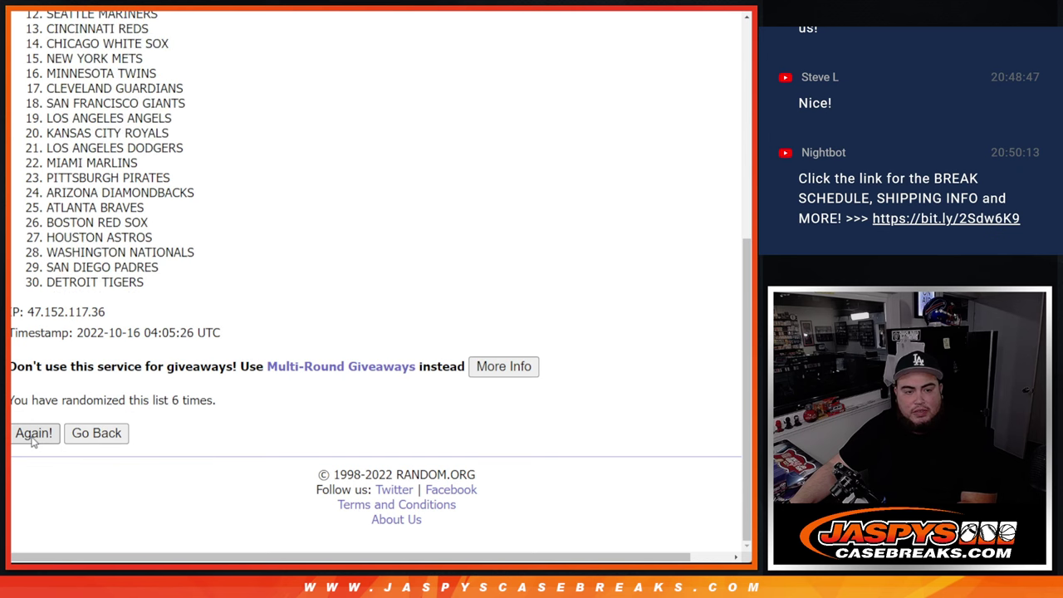
click(33, 434)
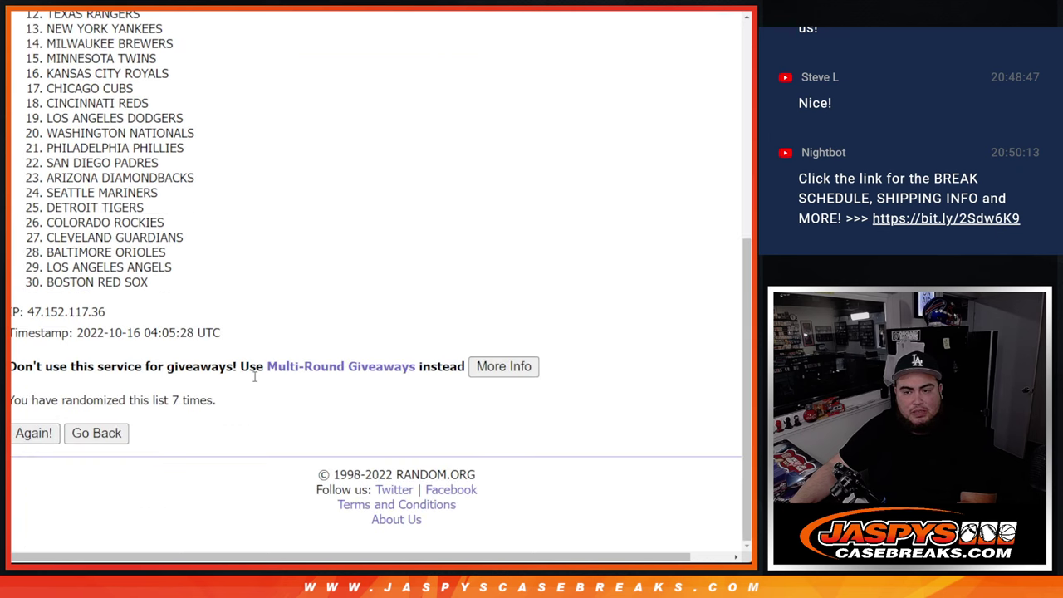
key(F5)
Check the 8-times counter and select teams 1–30 for copying.
scroll(220, 438, down, 2)
drag(169, 401, 215, 400)
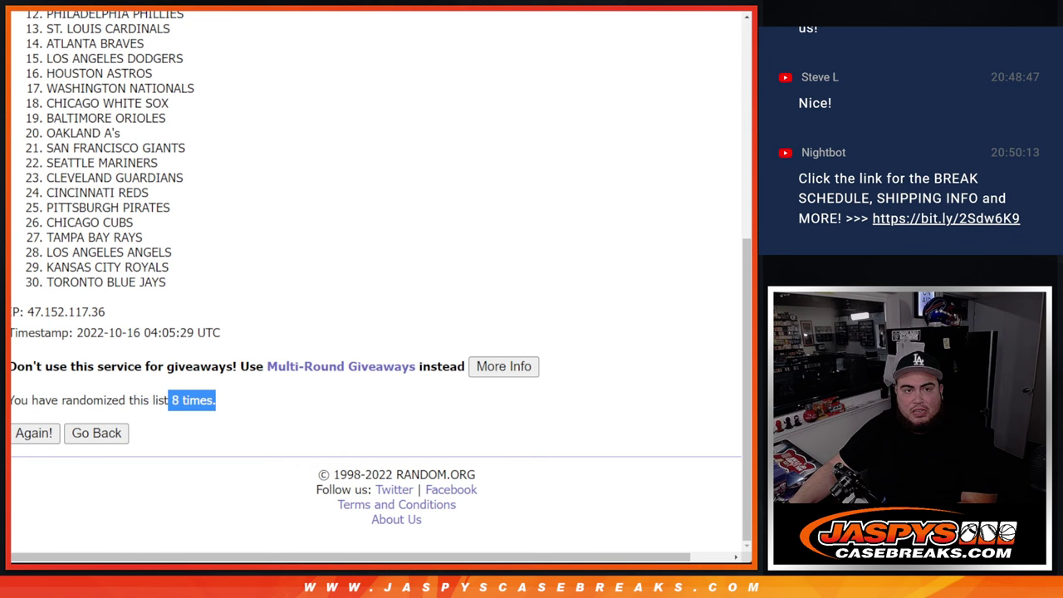
scroll(219, 285, up, 5)
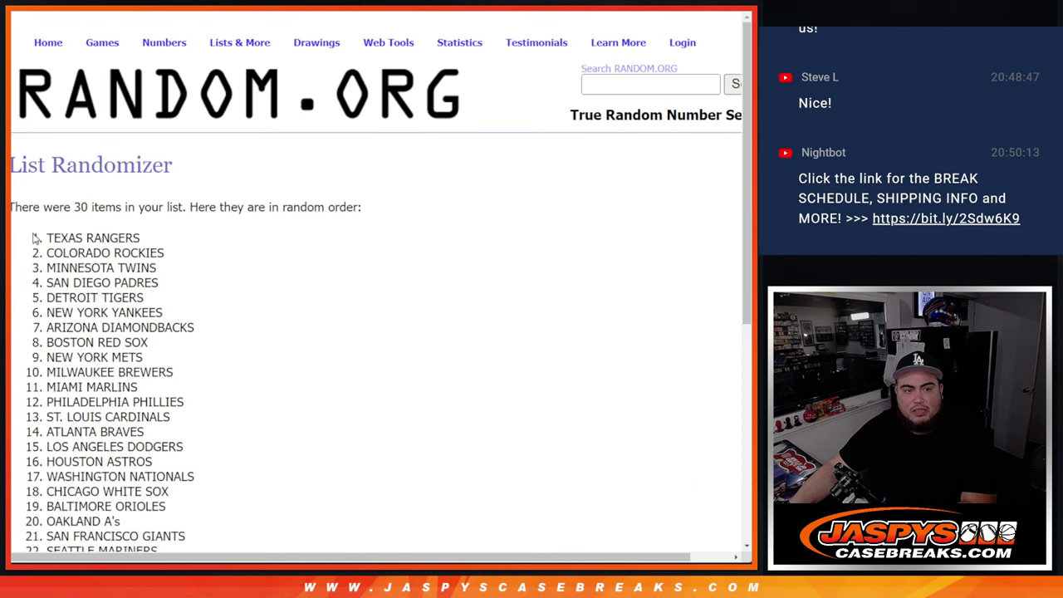
mouse_move(35, 239)
mouse_down()
mouse_move(213, 277)
mouse_move(196, 410)
mouse_up()
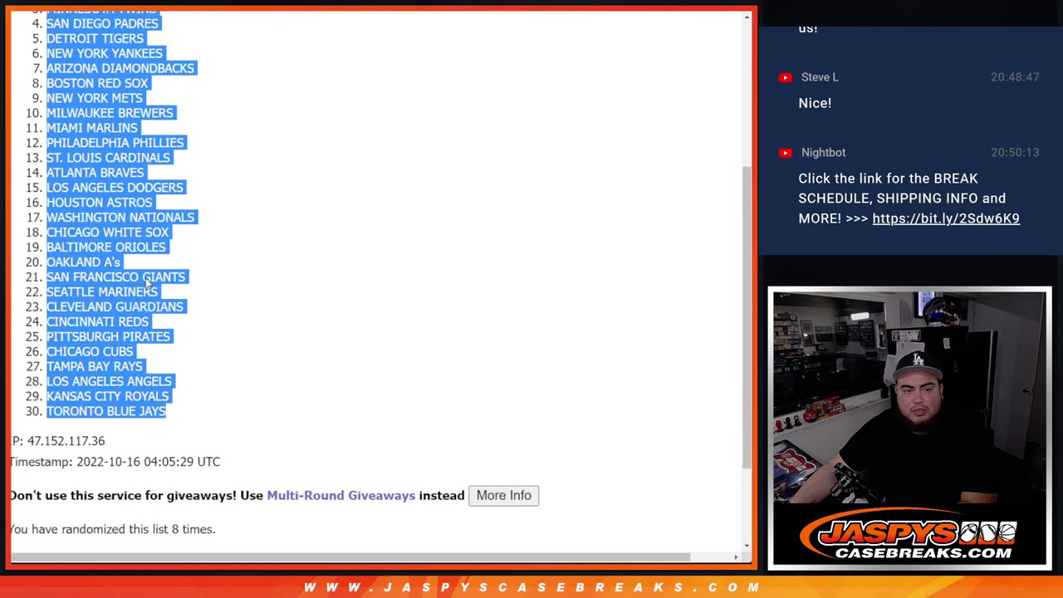
Paste the shuffled team order into column B starting at B1.
key(ctrl+Tab)
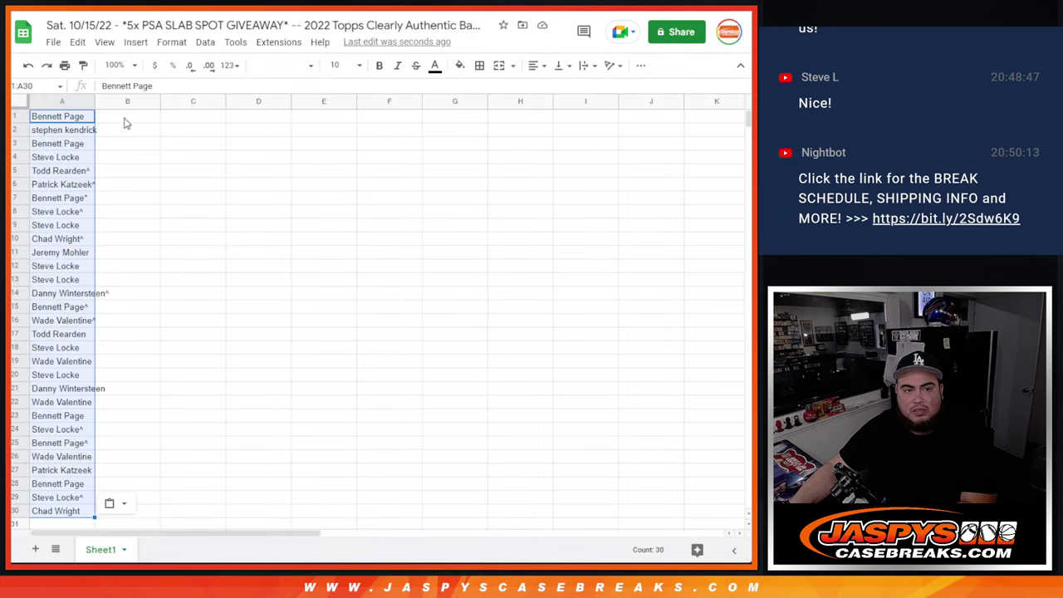
click(124, 121)
key(ctrl+v)
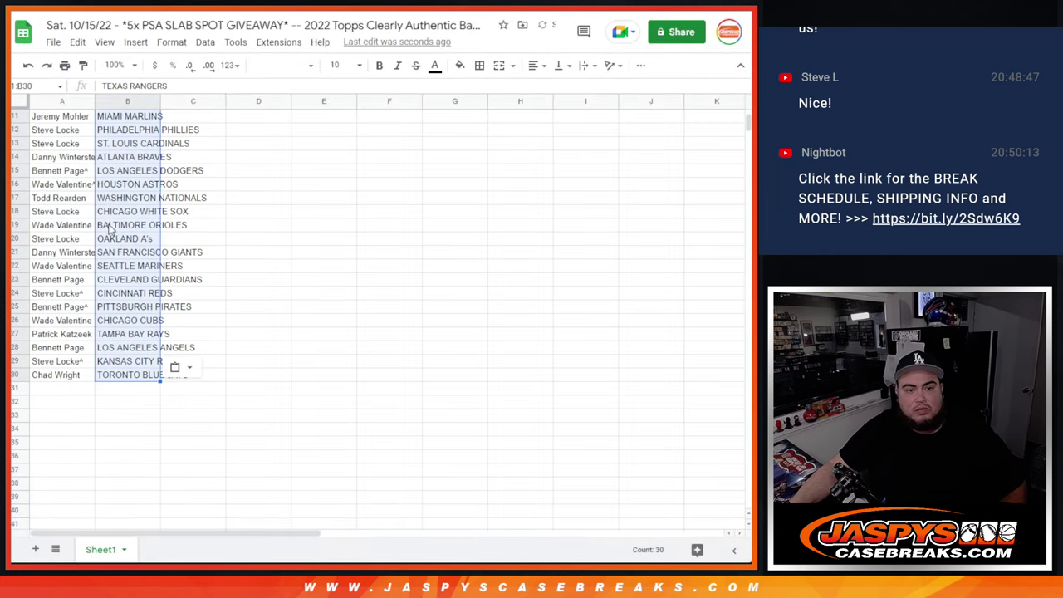
Set the whole sheet to font size 14 and widen columns A and B to fit.
click(13, 103)
click(334, 65)
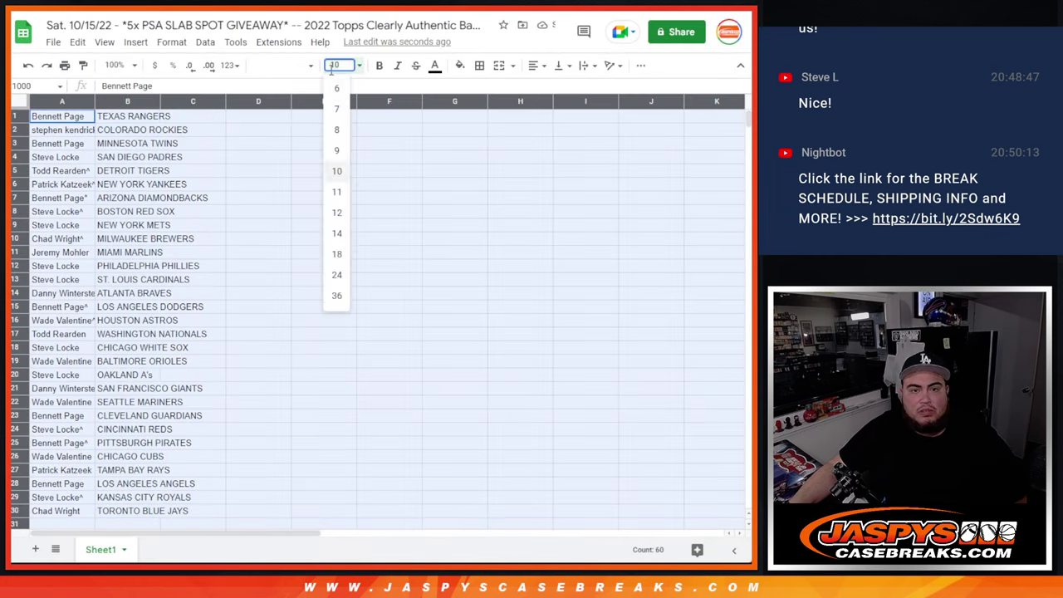
click(336, 232)
double_click(94, 100)
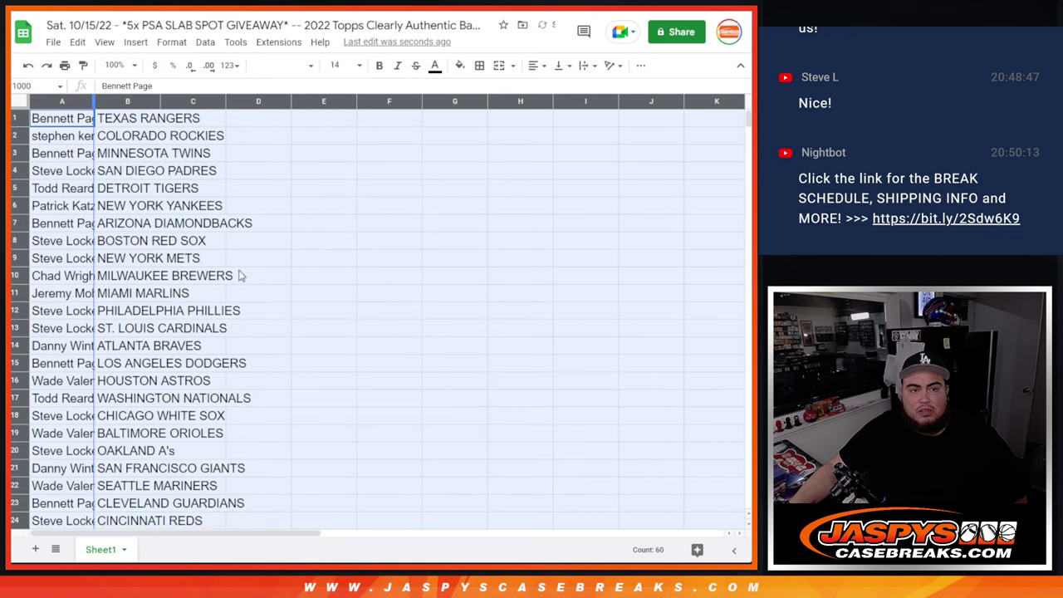
scroll(272, 301, down, 3)
scroll(272, 300, up, 3)
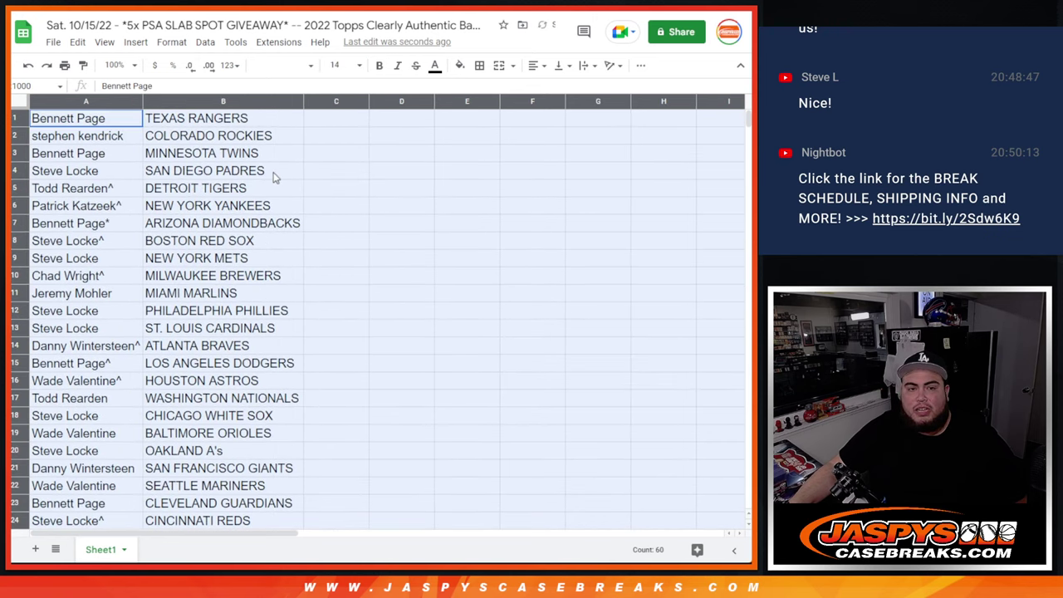
Sort the sheet A to Z by the team column B.
click(276, 174)
right_click(292, 103)
click(368, 356)
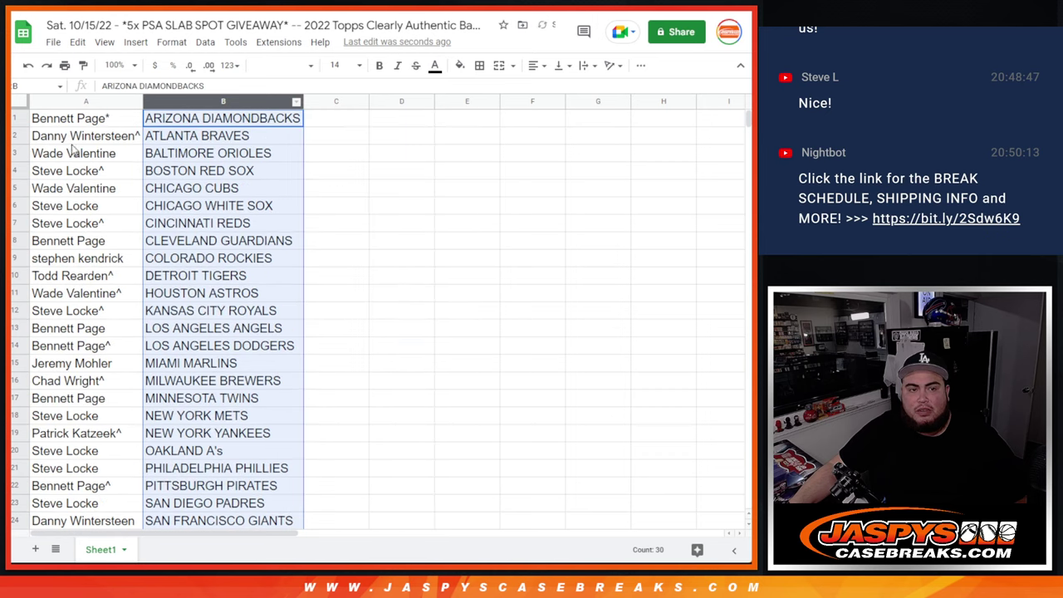
Apply all borders to the A1:B30 table and centre its text.
click(70, 118)
mouse_move(71, 118)
mouse_down()
mouse_move(226, 238)
mouse_move(214, 433)
mouse_up()
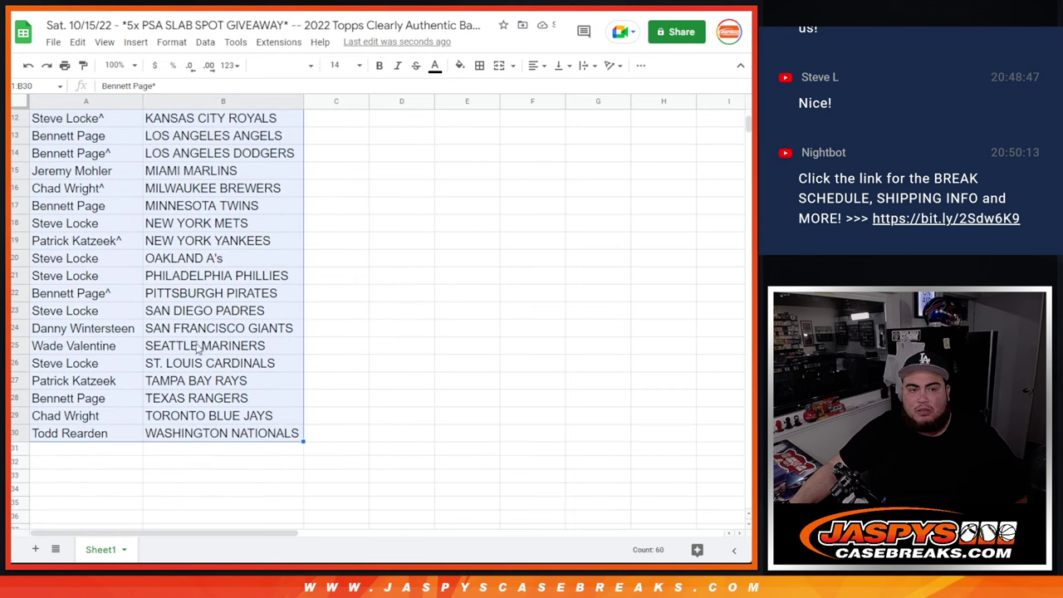
scroll(214, 433, up, 4)
click(479, 64)
click(484, 90)
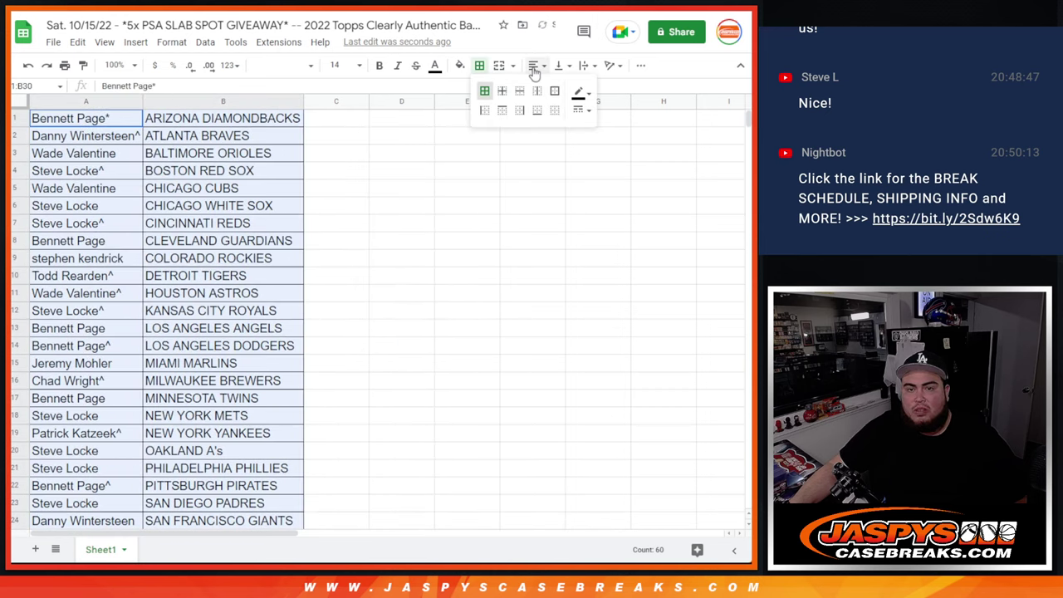
click(536, 65)
click(544, 89)
Print the table in portrait orientation with the workbook title as a header.
click(65, 65)
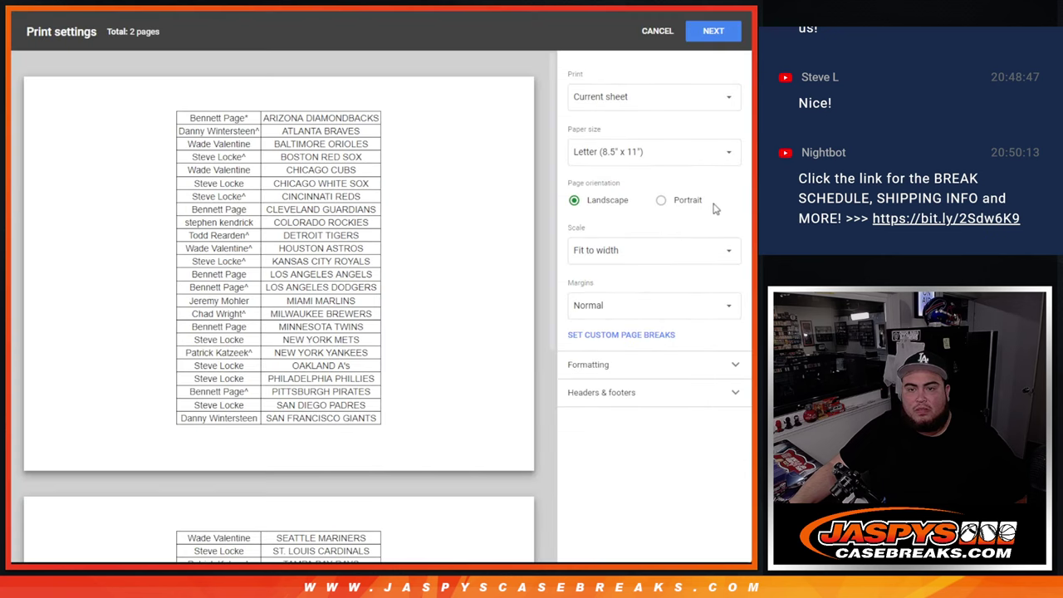
click(661, 200)
click(648, 394)
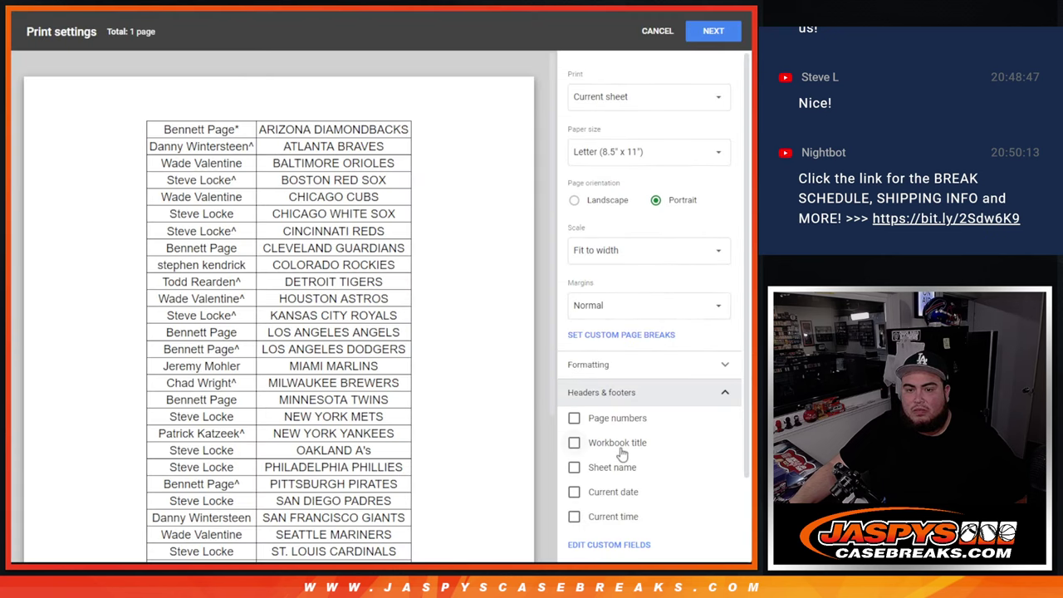
click(618, 443)
click(711, 34)
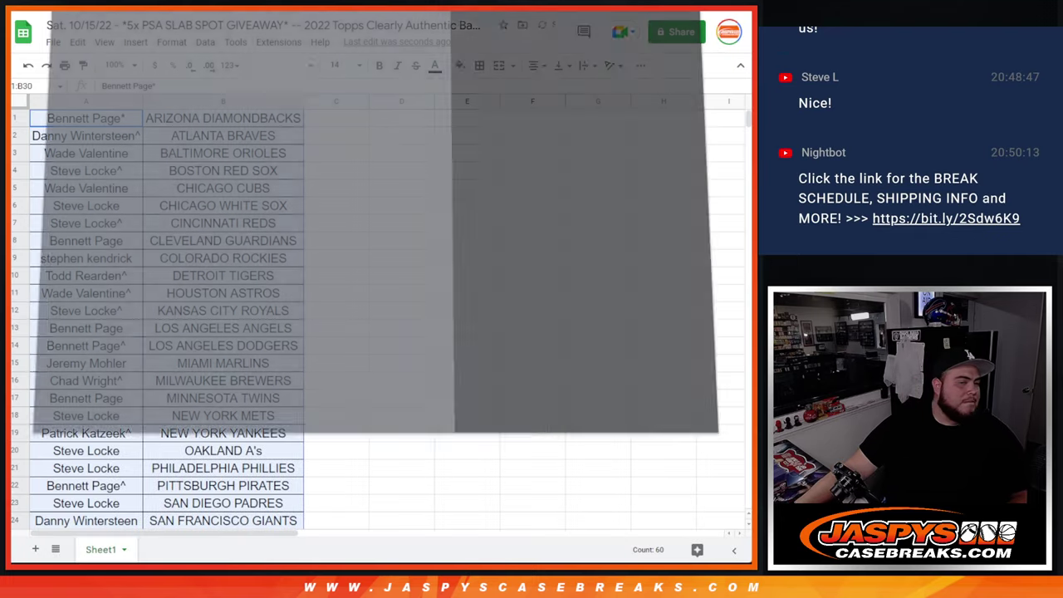
key(Return)
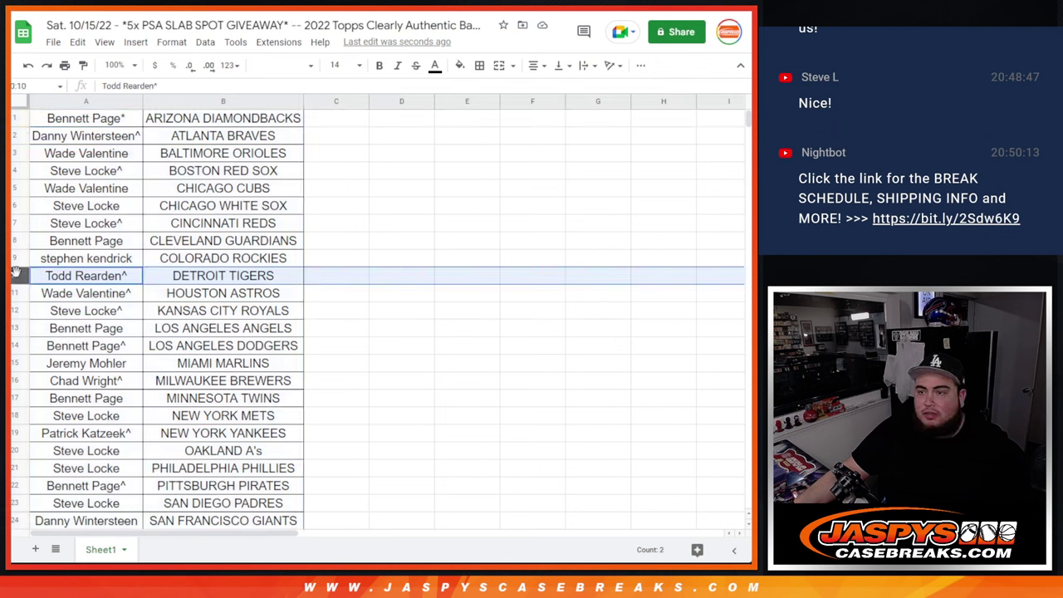
Bold the A10:B10 DETROIT TIGERS pairing and switch to the break's product page.
drag(86, 275, 222, 276)
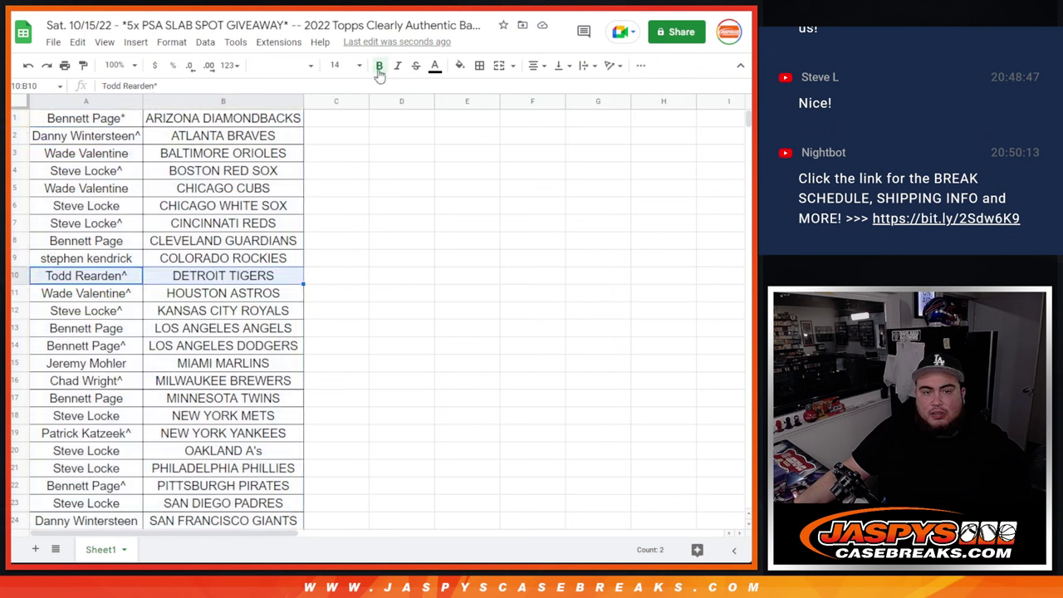
click(379, 67)
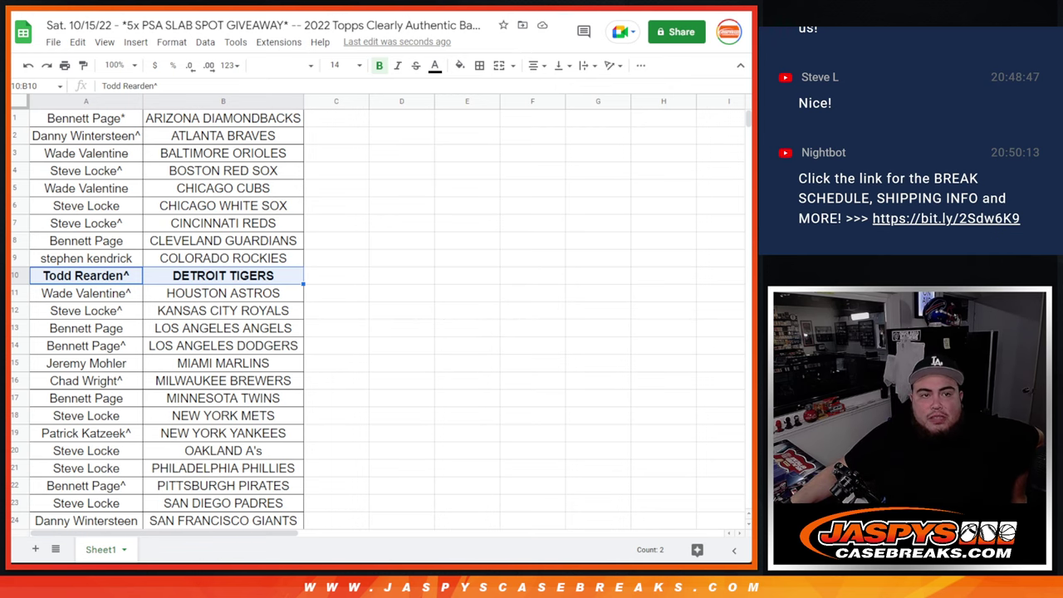
key(ctrl+Tab)
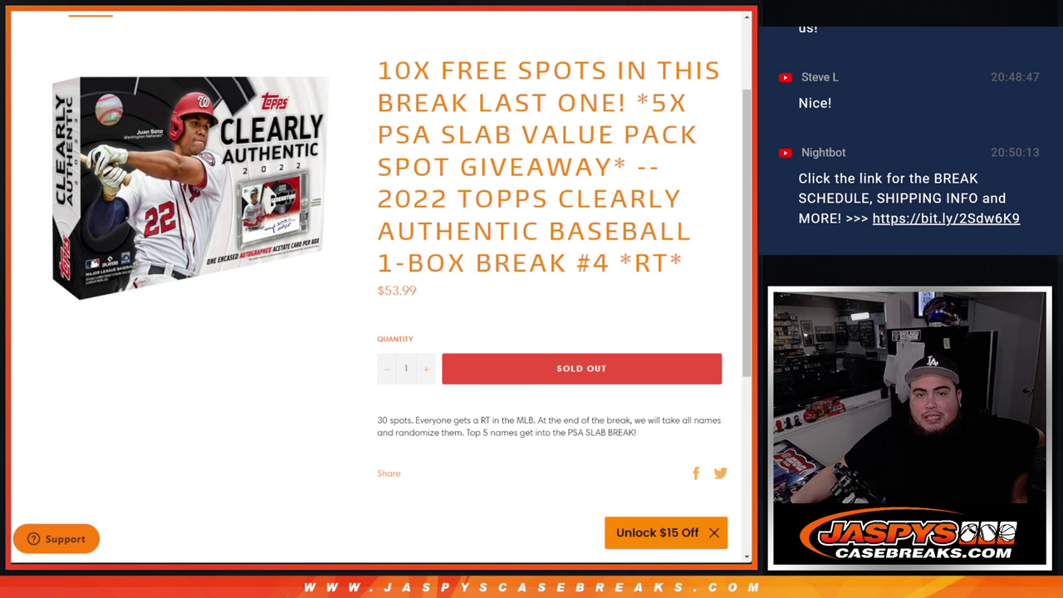
Roll two dice on the Dice Roller, getting a 3 and a 6 (total 9).
key(ctrl+Tab)
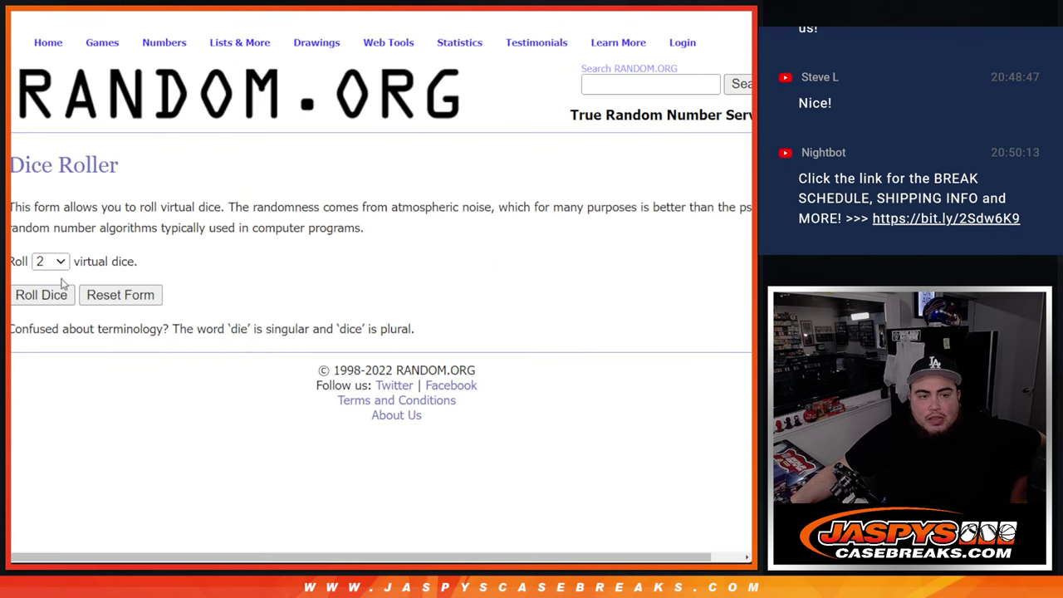
click(49, 295)
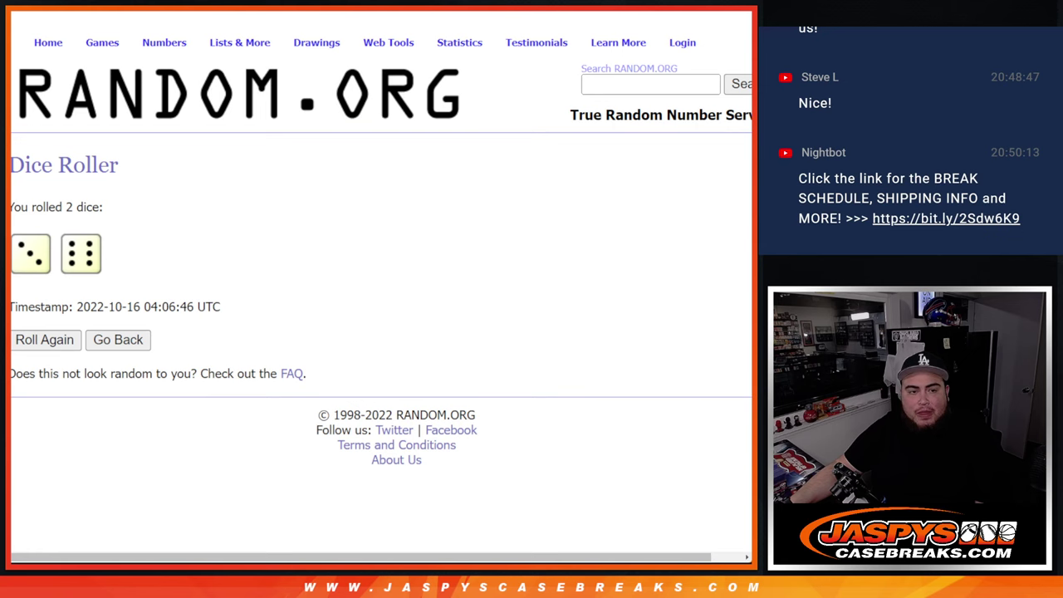
Shuffle the 30-name list in the List Randomizer four times.
key(ctrl+Tab)
scroll(462, 225, down, 2)
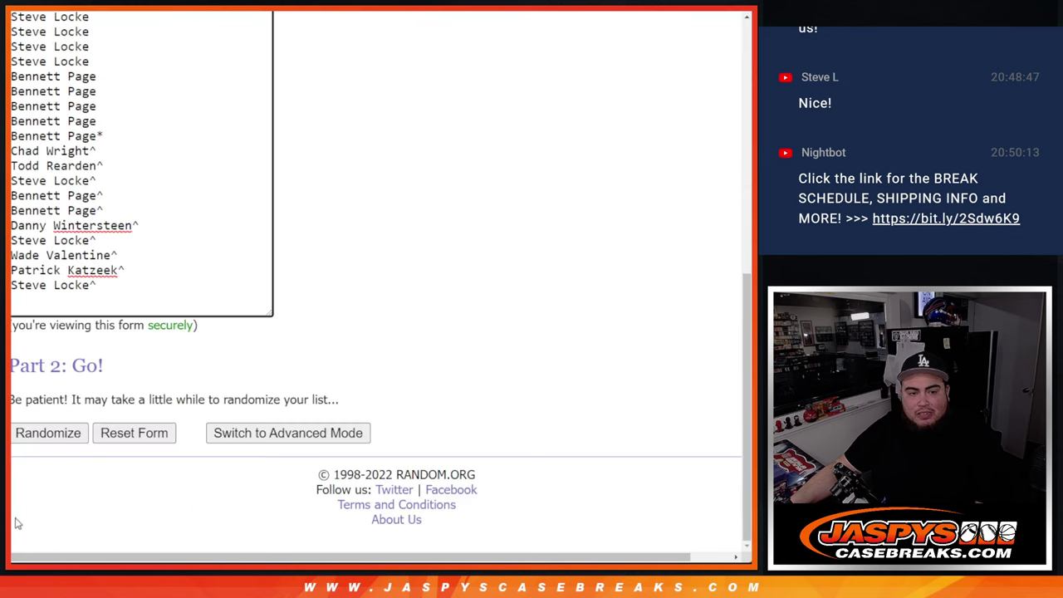
click(47, 432)
scroll(25, 438, down, 4)
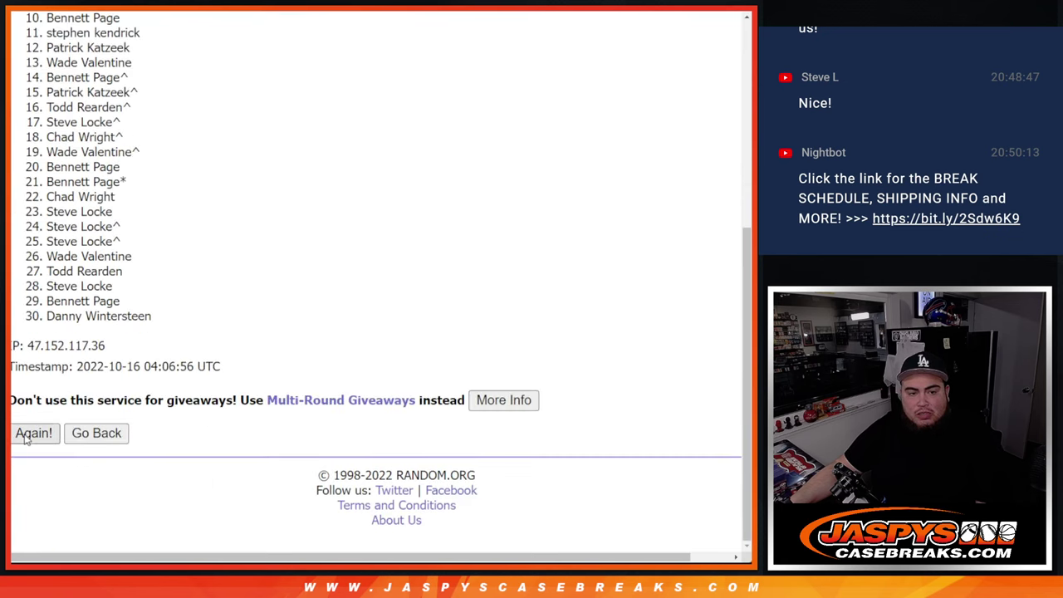
click(25, 434)
click(25, 433)
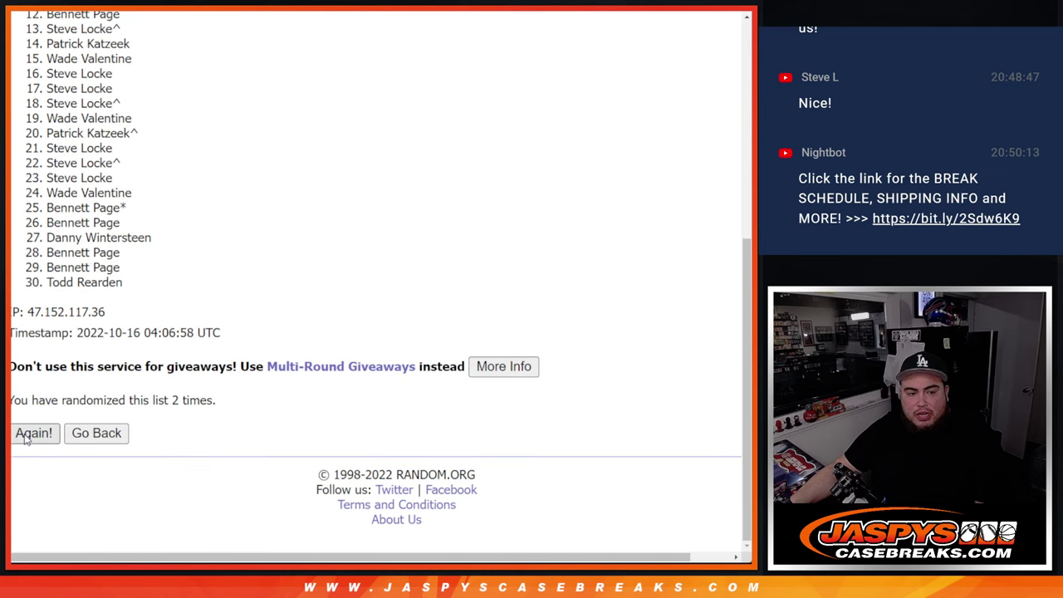
scroll(24, 438, down, 5)
click(25, 433)
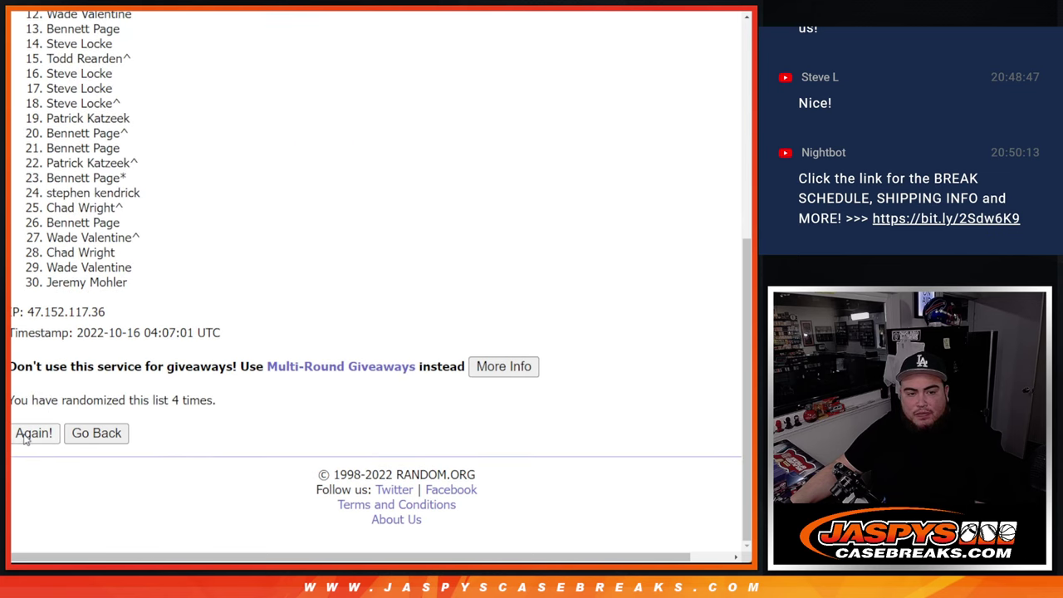
Shuffle the list five more times to reach 9 randomizations, matching the earlier dice total.
click(25, 434)
click(25, 438)
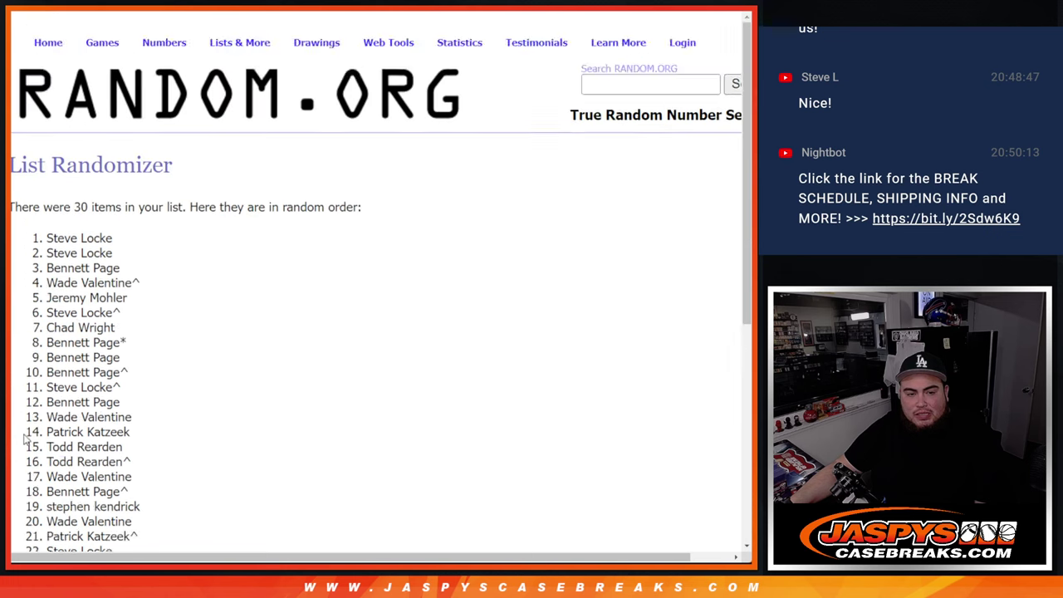
click(25, 438)
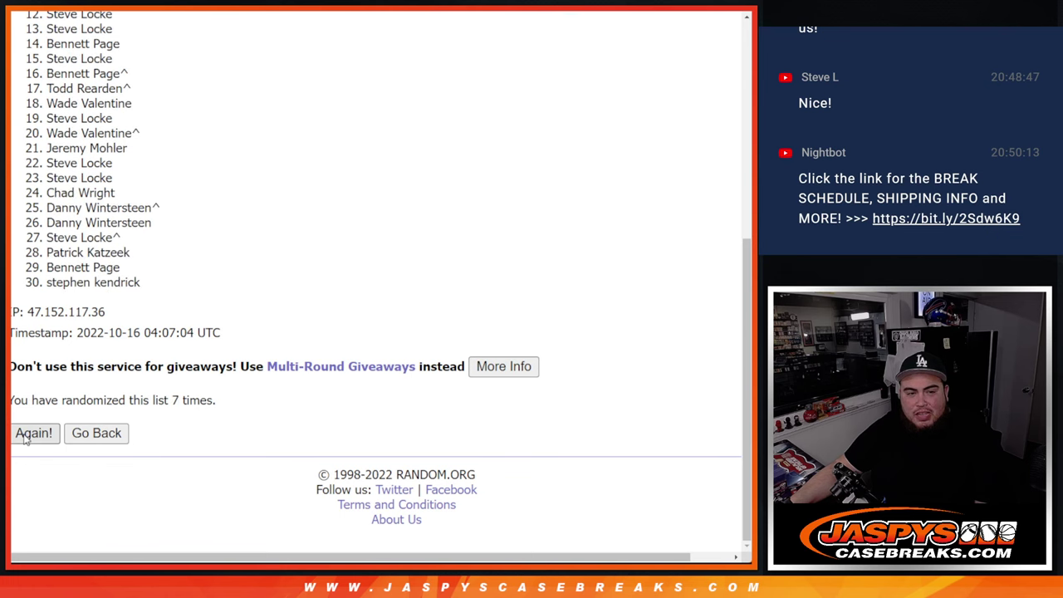
click(34, 437)
key(Return)
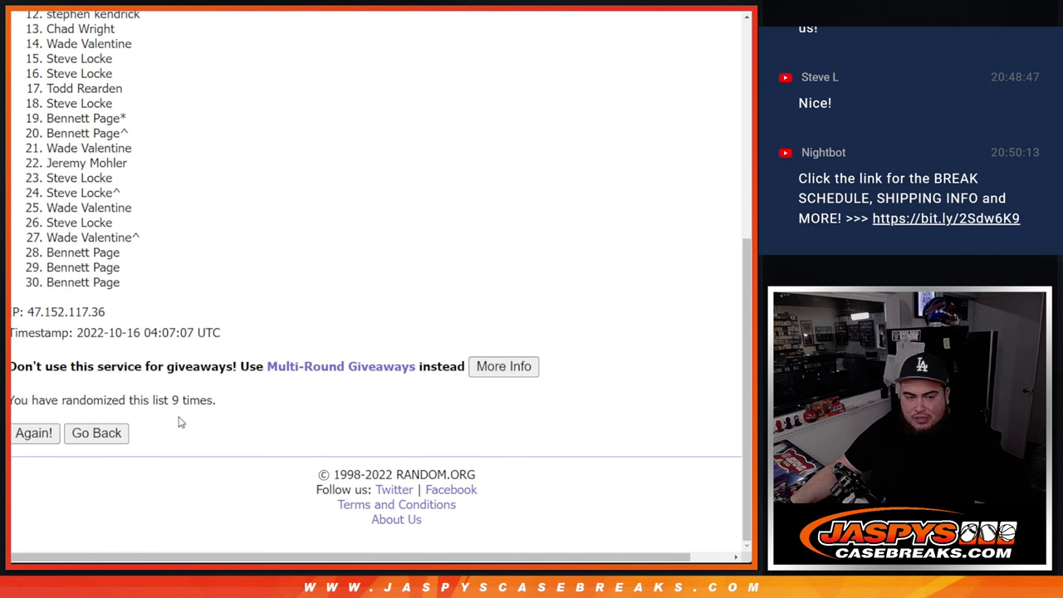
drag(158, 399, 218, 401)
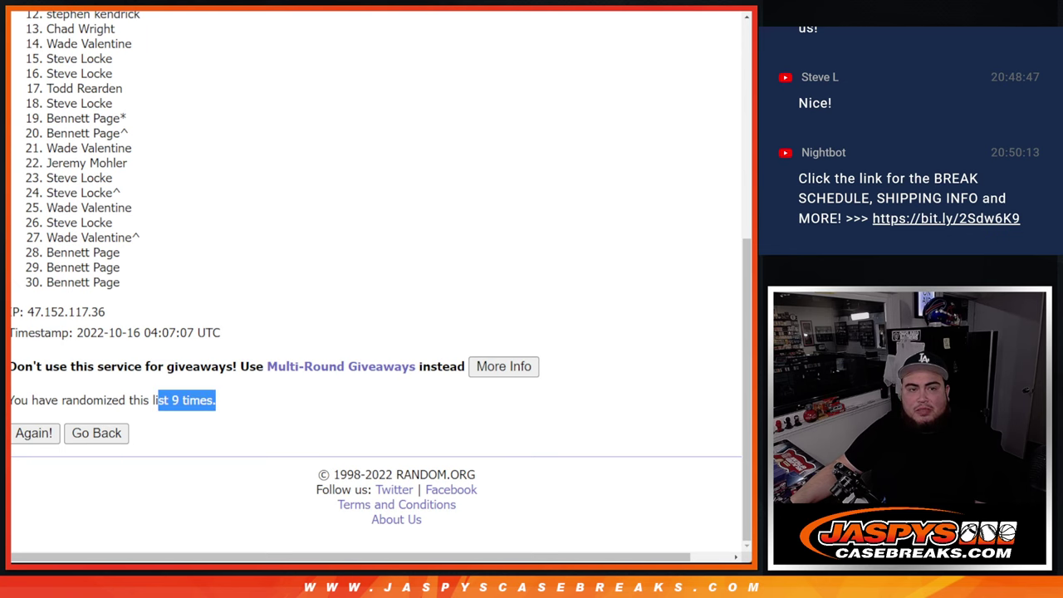
key(ctrl+Tab)
key(ctrl+Tab)
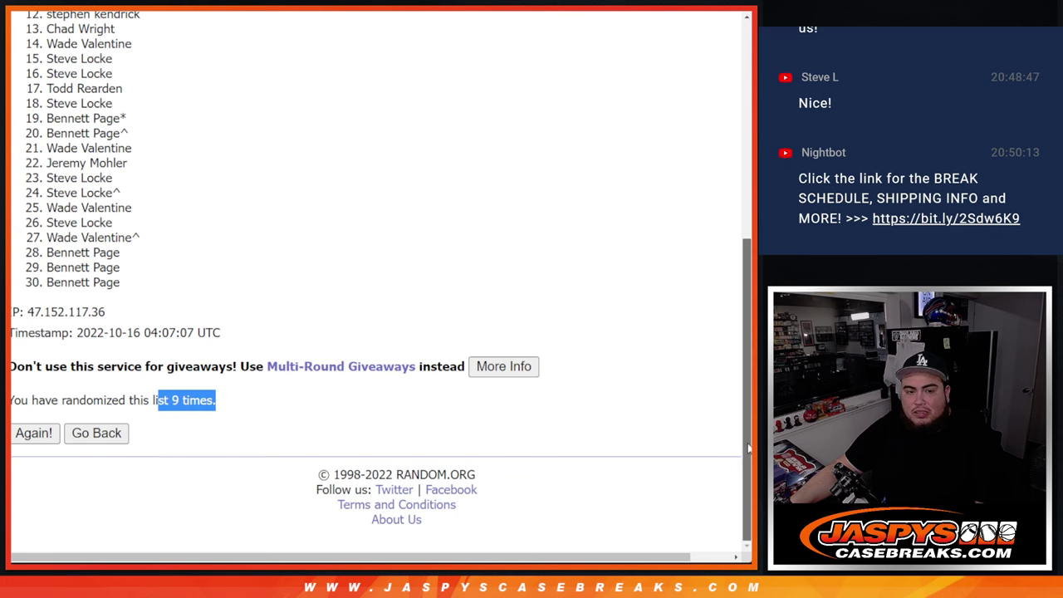
Highlight positions 1–5 of the final shuffled list as the PSA slab spot winners.
drag(748, 449, 747, 353)
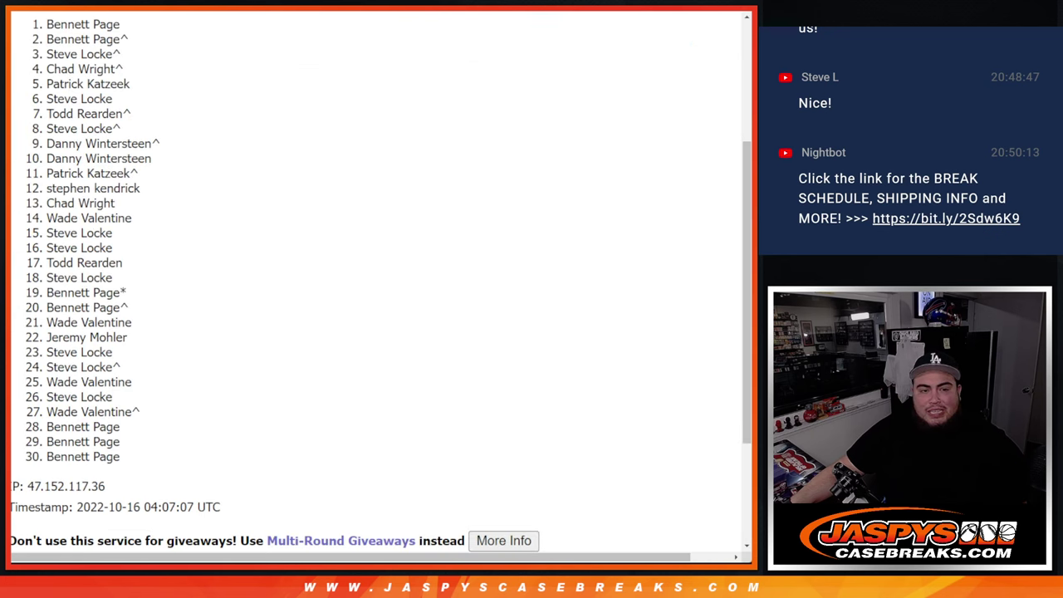
mouse_move(37, 235)
mouse_down()
mouse_move(87, 239)
mouse_move(145, 299)
mouse_up()
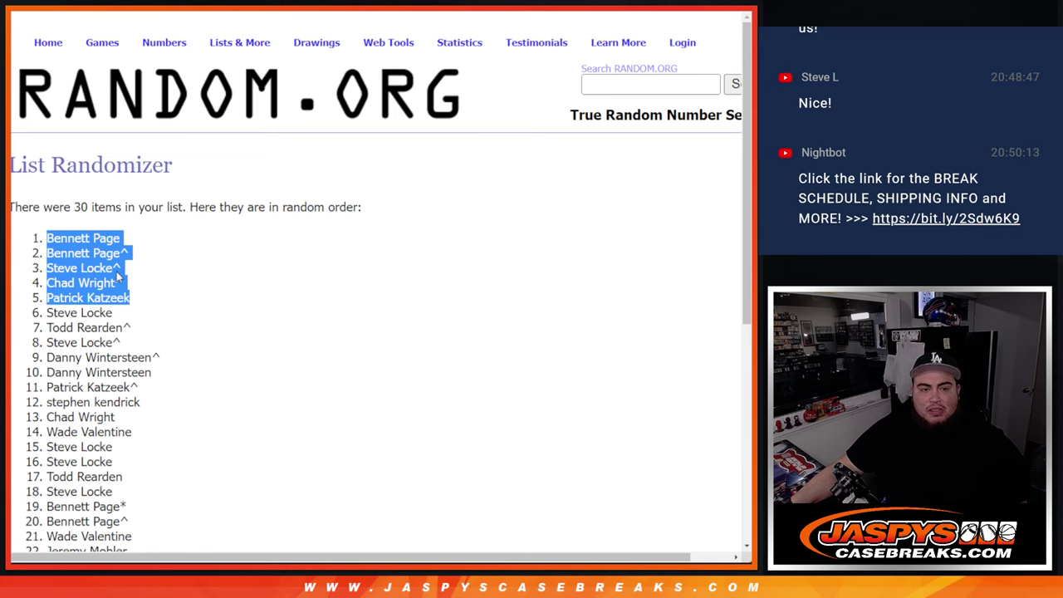
scroll(370, 326, down, 3)
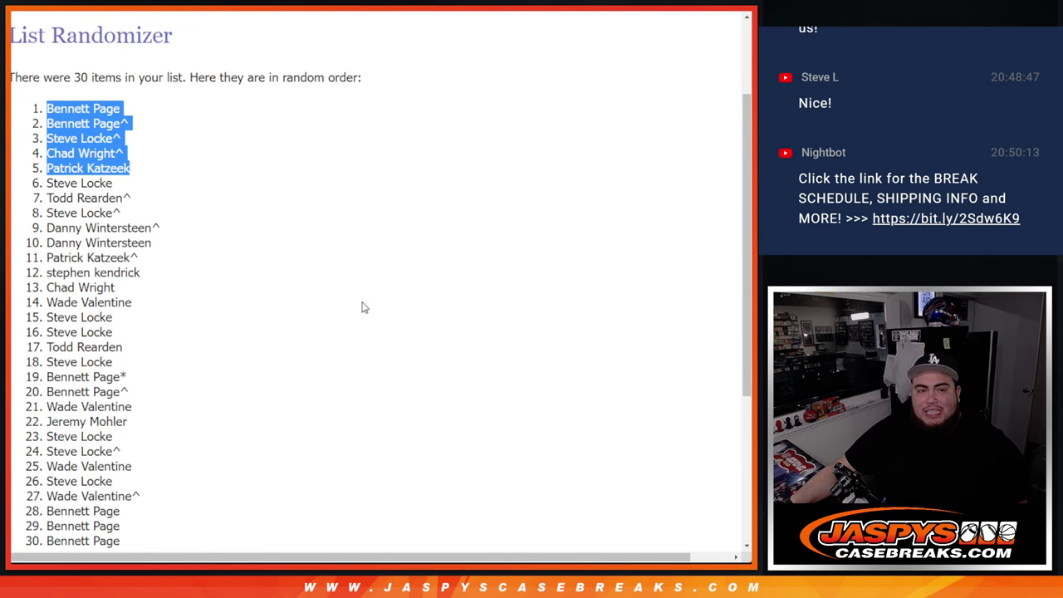